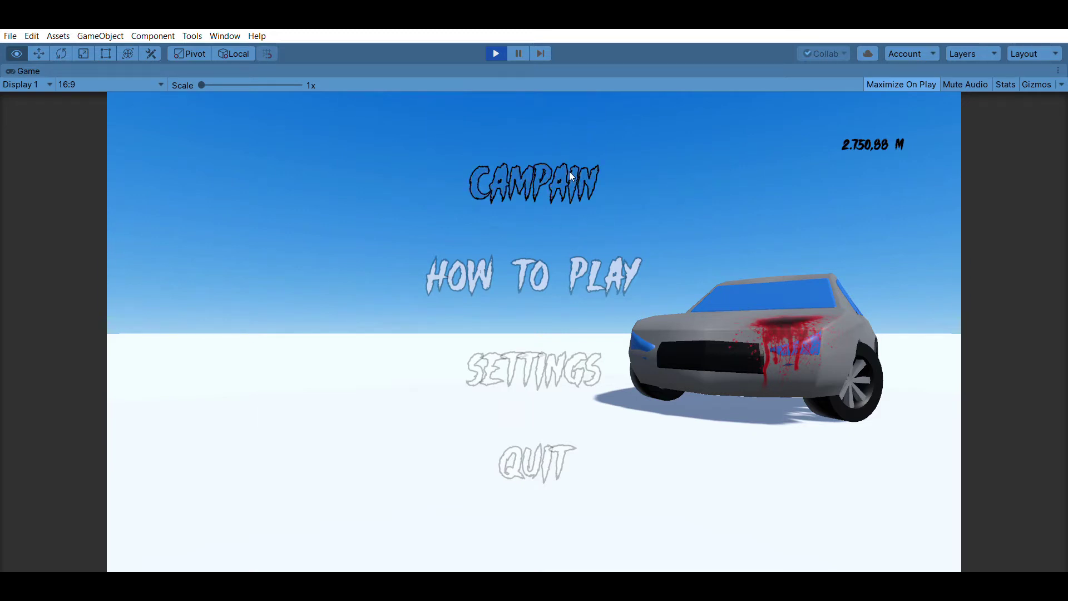
Move between the game's main menu and the Campaign screen, ending on the Level 1 card
{"action": "left_click", "coordinate": [545, 169]}
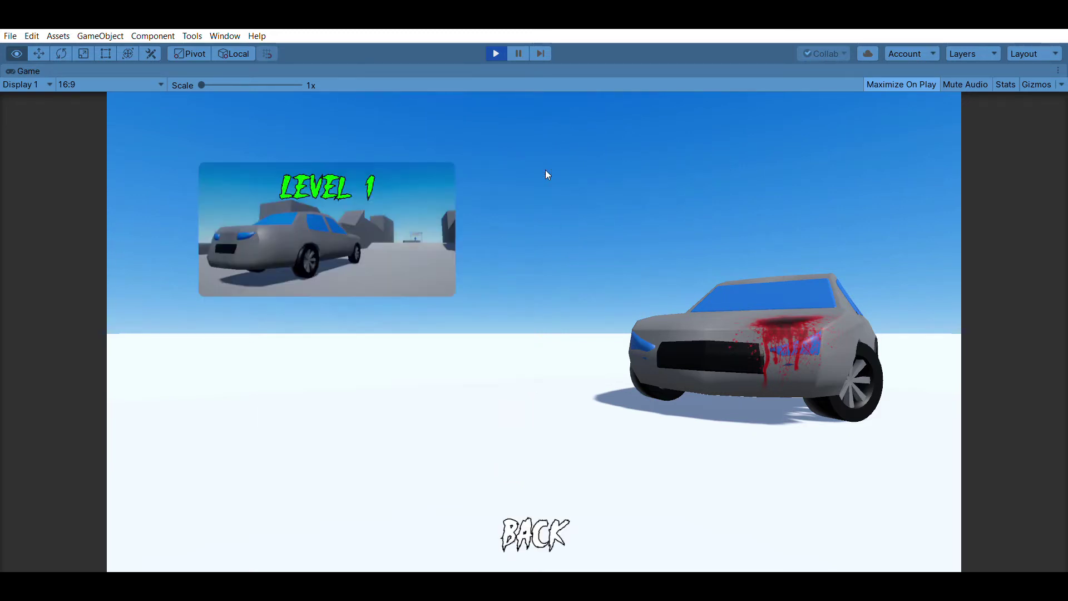
{"action": "left_click", "coordinate": [551, 512]}
{"action": "left_click", "coordinate": [514, 181]}
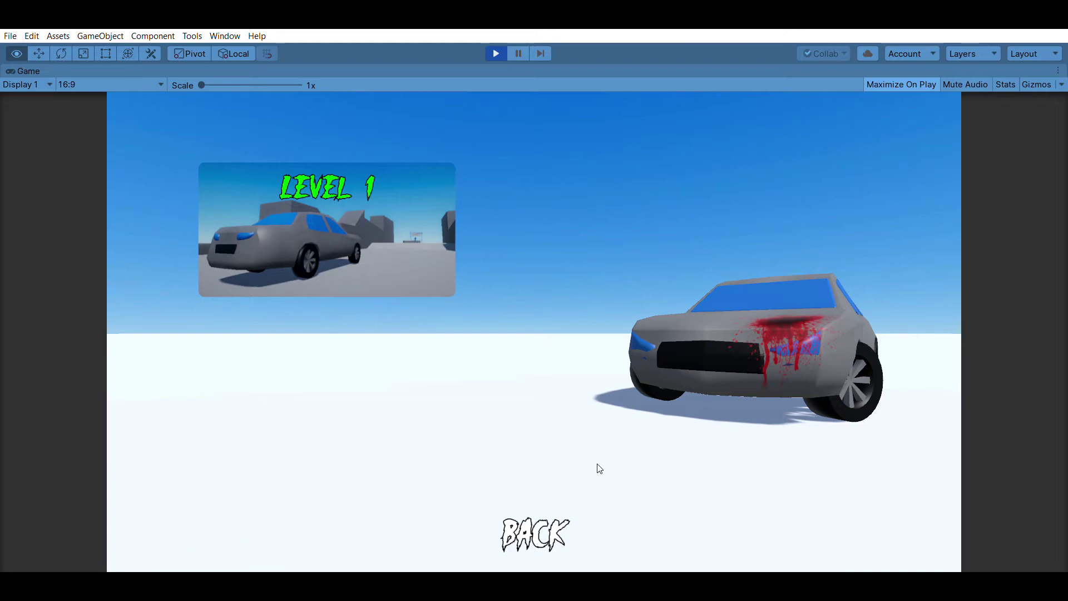
{"action": "left_click", "coordinate": [535, 526]}
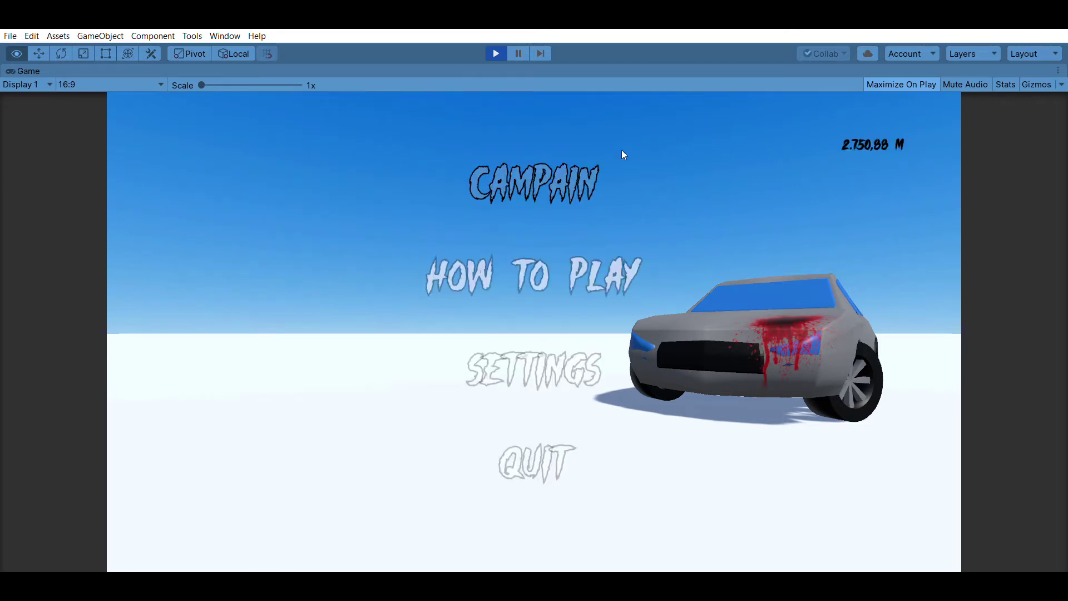
{"action": "left_click", "coordinate": [545, 156]}
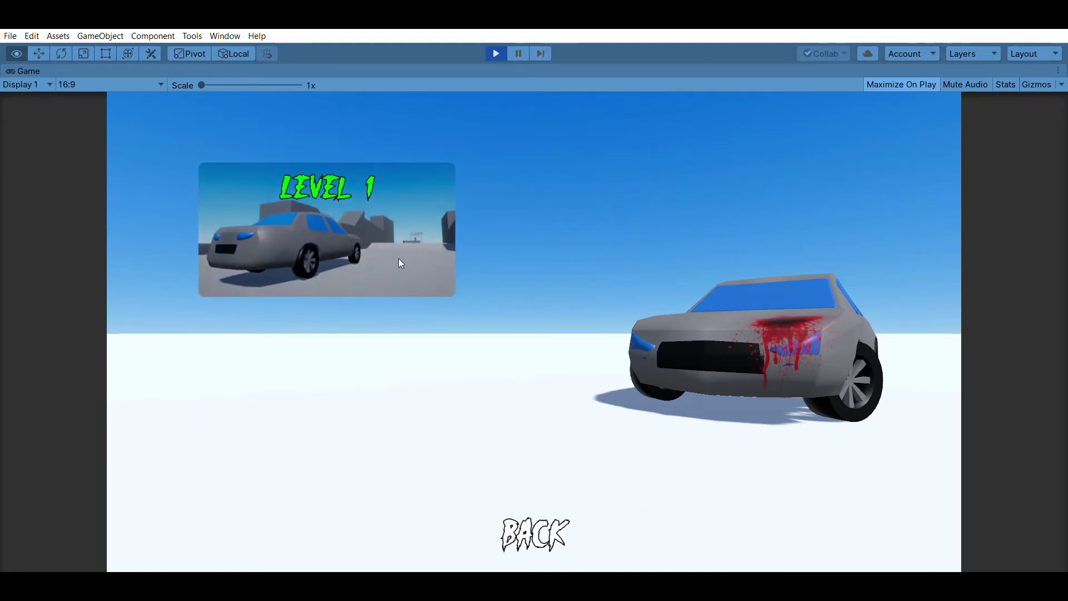
Start Level 1, drive forward through the blue wall and steer left to the FINISH gate
{"action": "left_click", "coordinate": [386, 233]}
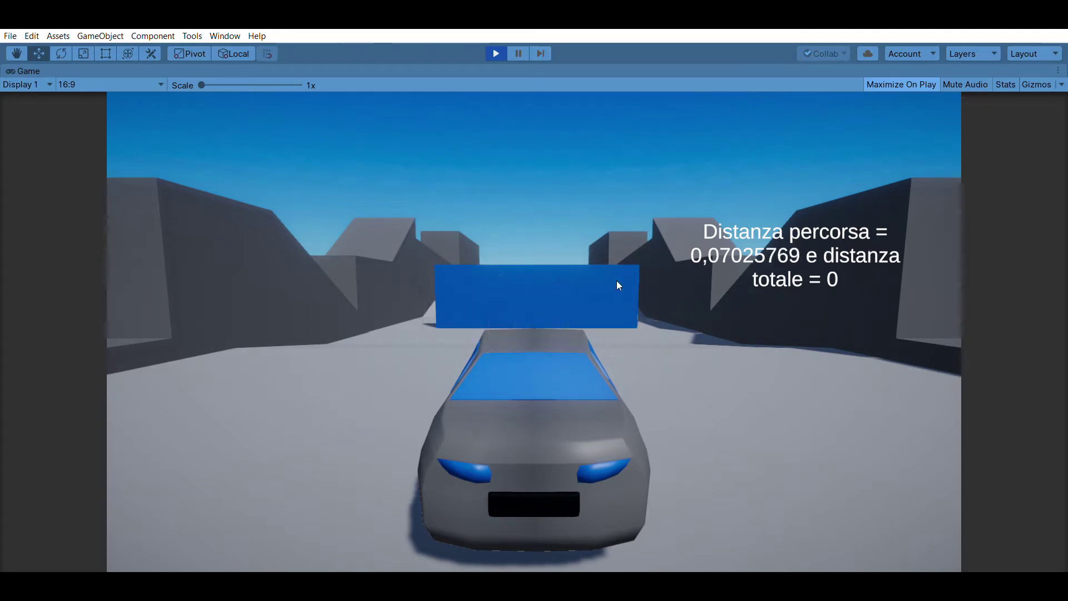
{"action": "key", "text": "Up"}
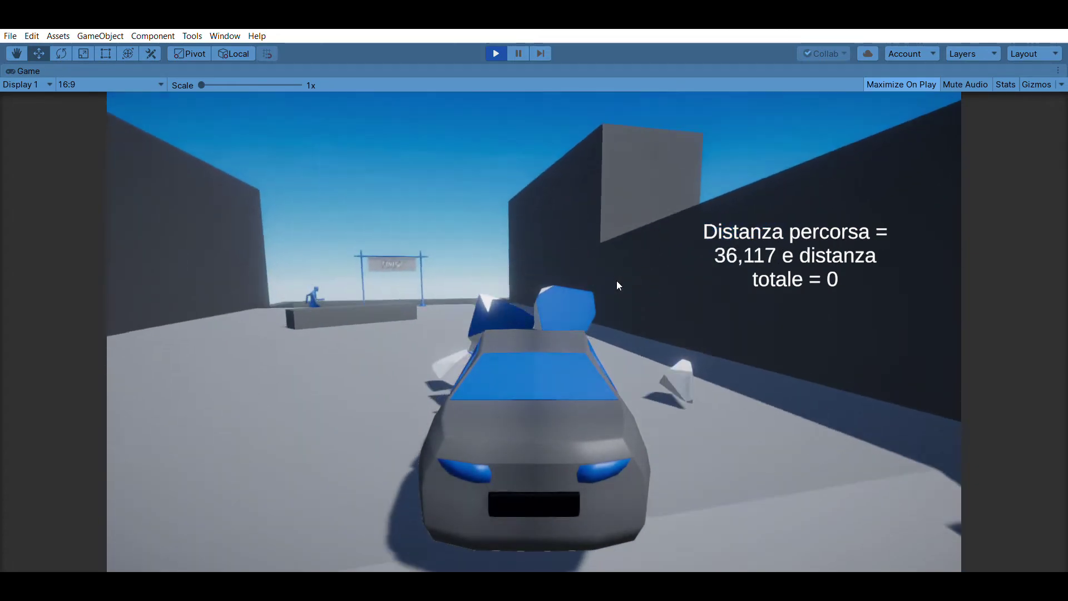
{"action": "key", "text": "Left"}
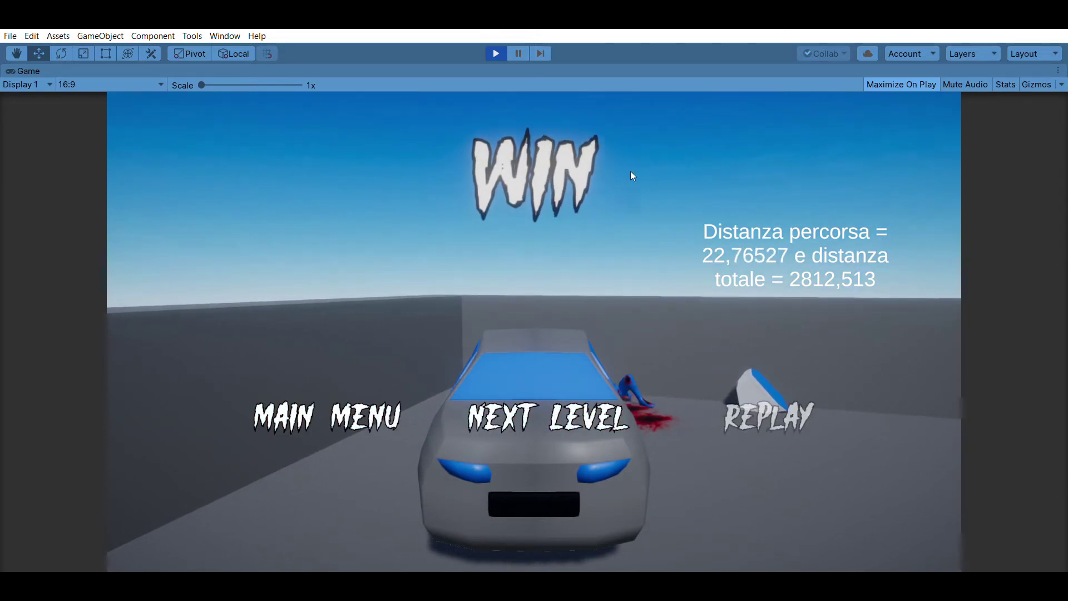
Restore the full editor layout and fly the Scene camera past the WIN wall to ground level
{"action": "left_click", "coordinate": [518, 50]}
{"action": "right_click_drag", "start_coordinate": [586, 166], "coordinate": [86, 503]}
{"action": "key", "text": "w"}
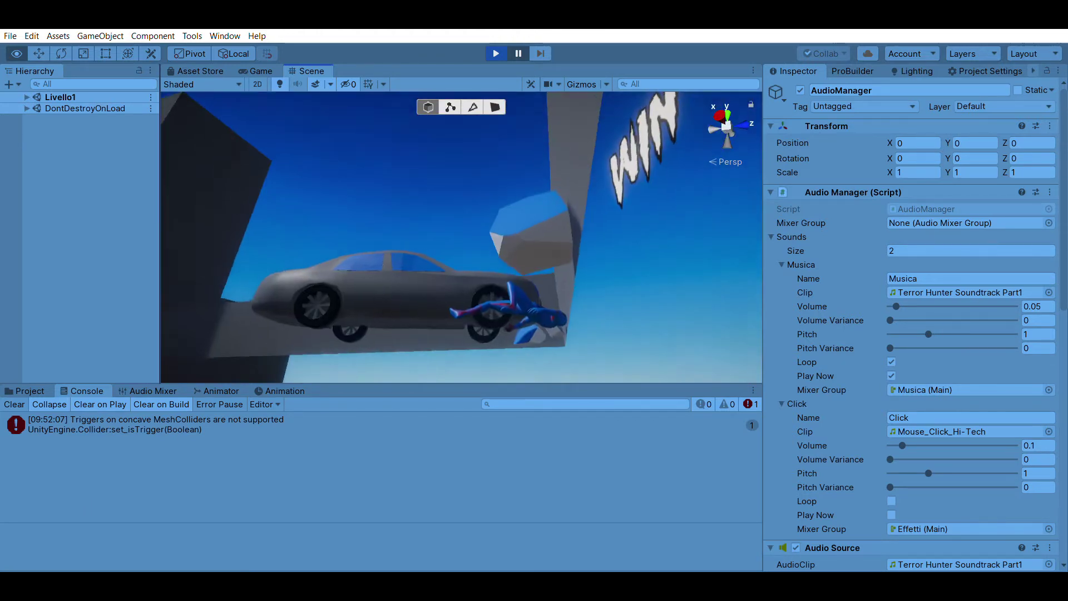
{"action": "right_click_drag", "start_coordinate": [311, 127], "coordinate": [529, 305]}
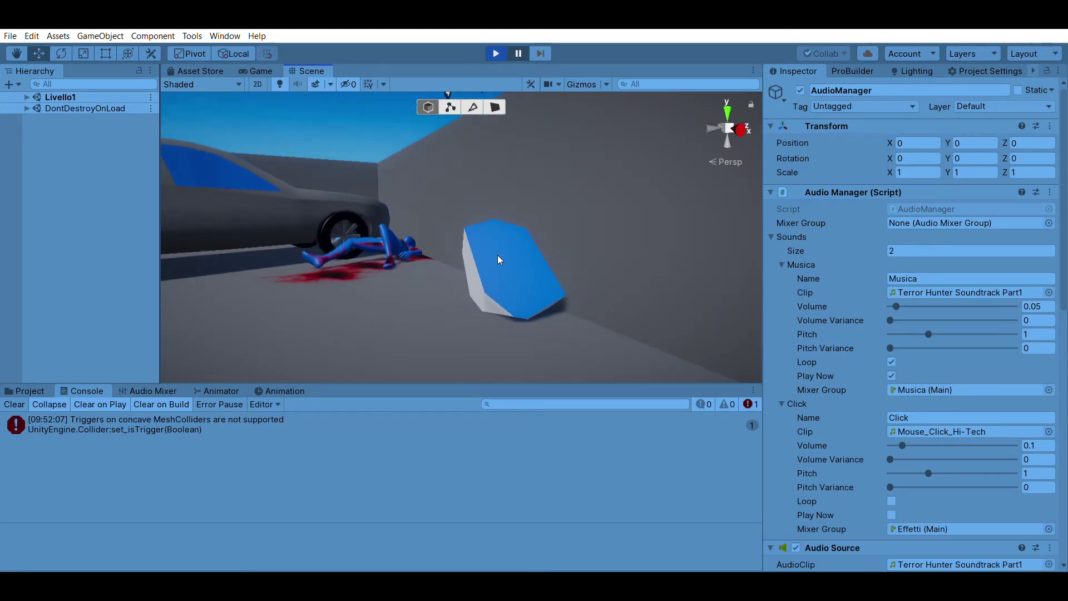
{"action": "right_click_drag", "start_coordinate": [494, 272], "coordinate": [513, 279]}
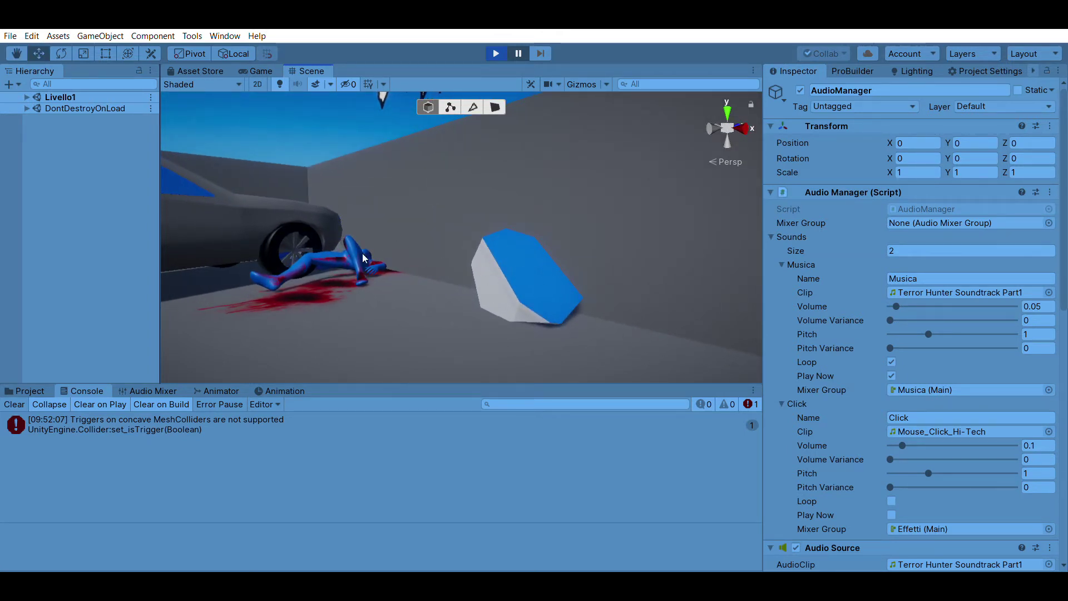
Frame the car, character and box together, then fly up to the broken blue wall
{"action": "right_click_drag", "start_coordinate": [365, 256], "coordinate": [405, 336]}
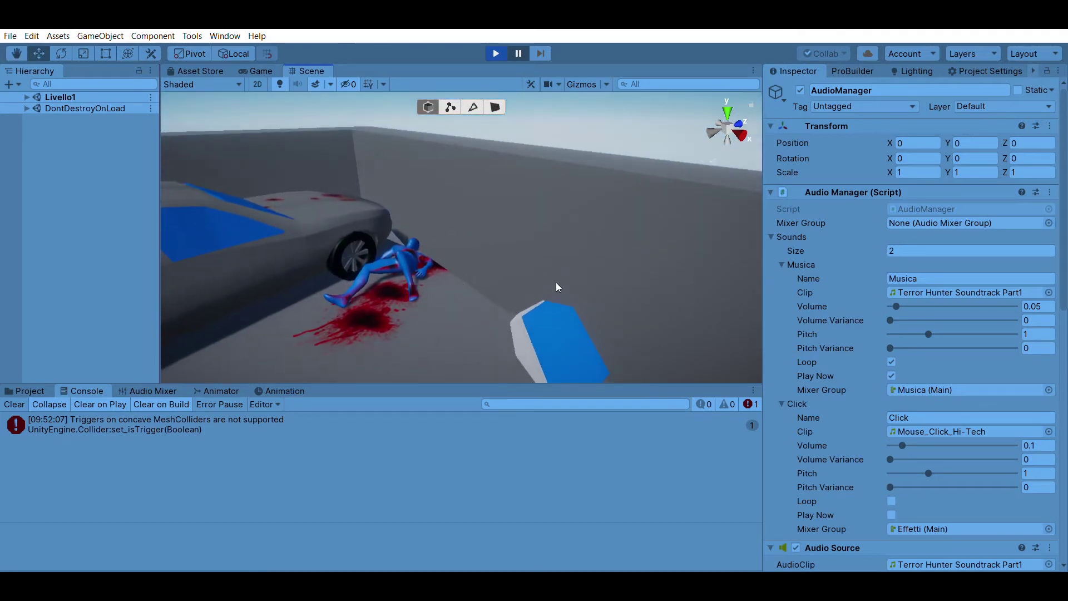
{"action": "right_click_drag", "start_coordinate": [558, 287], "coordinate": [440, 348]}
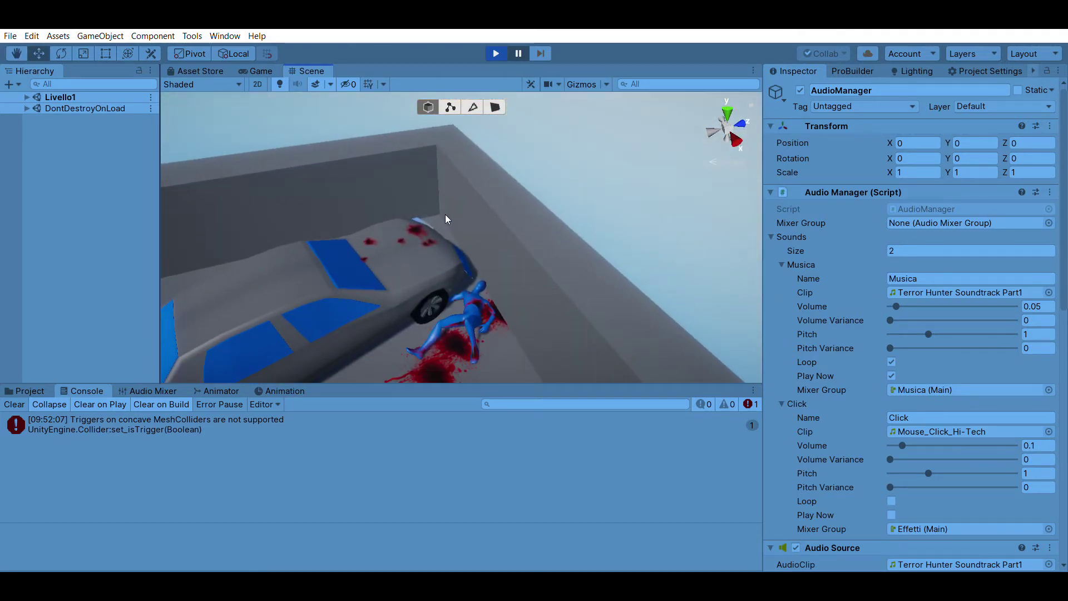
{"action": "right_click_drag", "start_coordinate": [484, 236], "coordinate": [452, 263]}
{"action": "right_click_drag", "start_coordinate": [485, 225], "coordinate": [969, 224]}
{"action": "key", "text": "w"}
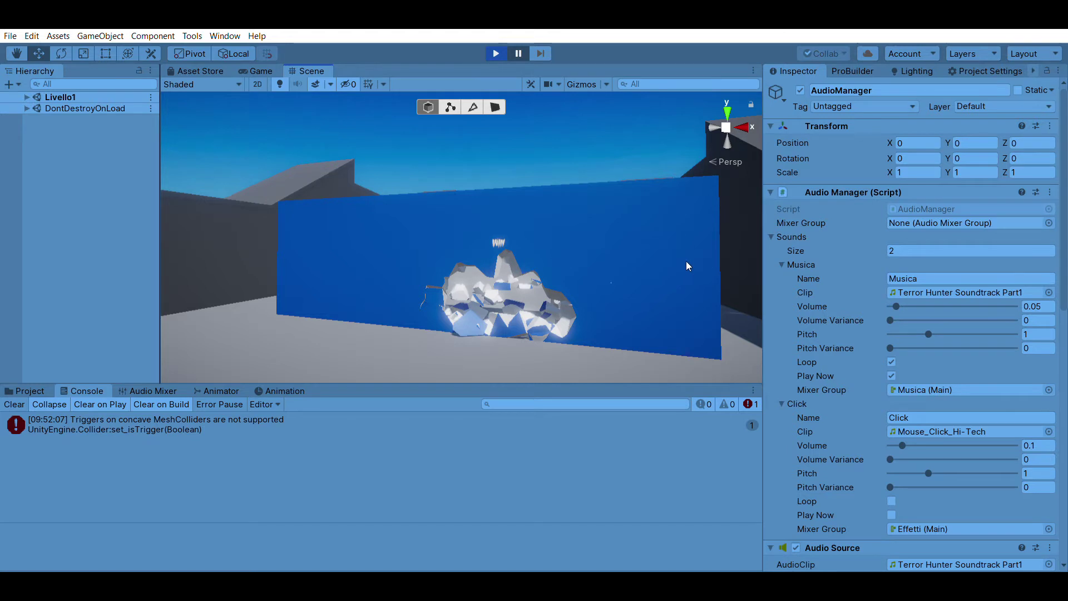
Select several broken wall chunks in turn, including Chunk315 and Chunk452, ending on Chunk96
{"action": "left_click", "coordinate": [687, 228]}
{"action": "left_click", "coordinate": [620, 231]}
{"action": "left_click", "coordinate": [589, 199]}
{"action": "left_click", "coordinate": [570, 226]}
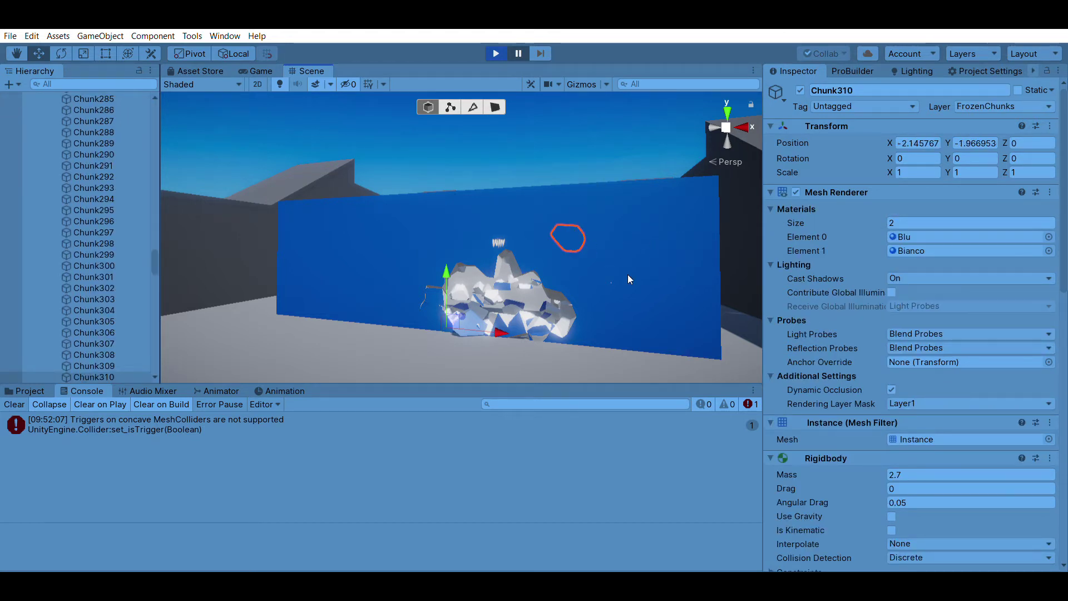
{"action": "left_click", "coordinate": [685, 214]}
{"action": "left_click", "coordinate": [532, 210]}
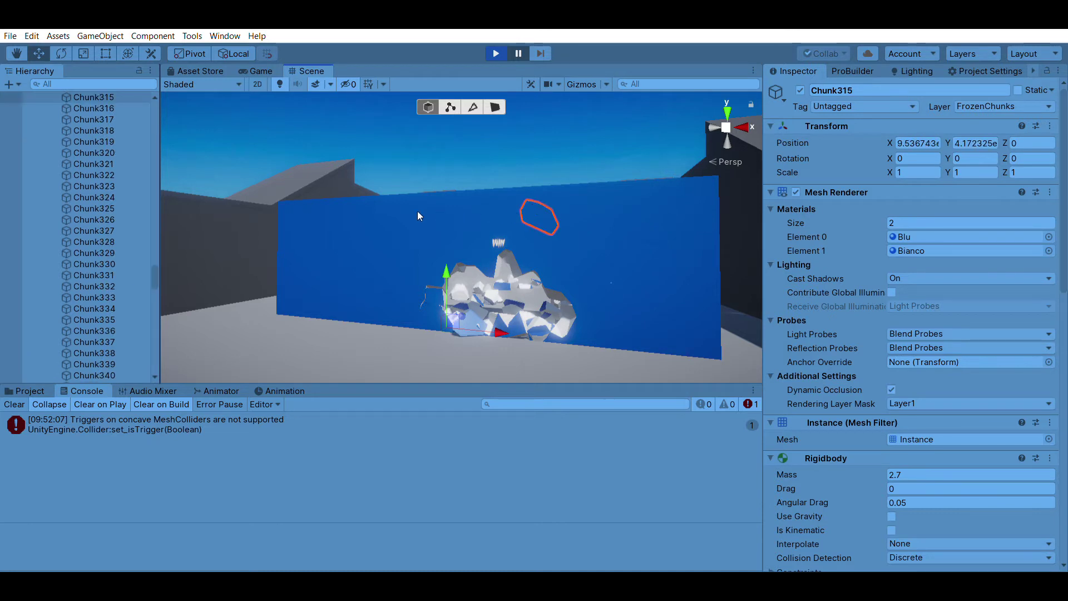
{"action": "left_click", "coordinate": [376, 214]}
{"action": "left_click", "coordinate": [307, 256]}
{"action": "left_click", "coordinate": [356, 264]}
Orbit around the broken blue wall and rock pile from above, below and the sides
{"action": "left_click_drag", "start_coordinate": [459, 248], "coordinate": [332, 224], "text": "alt"}
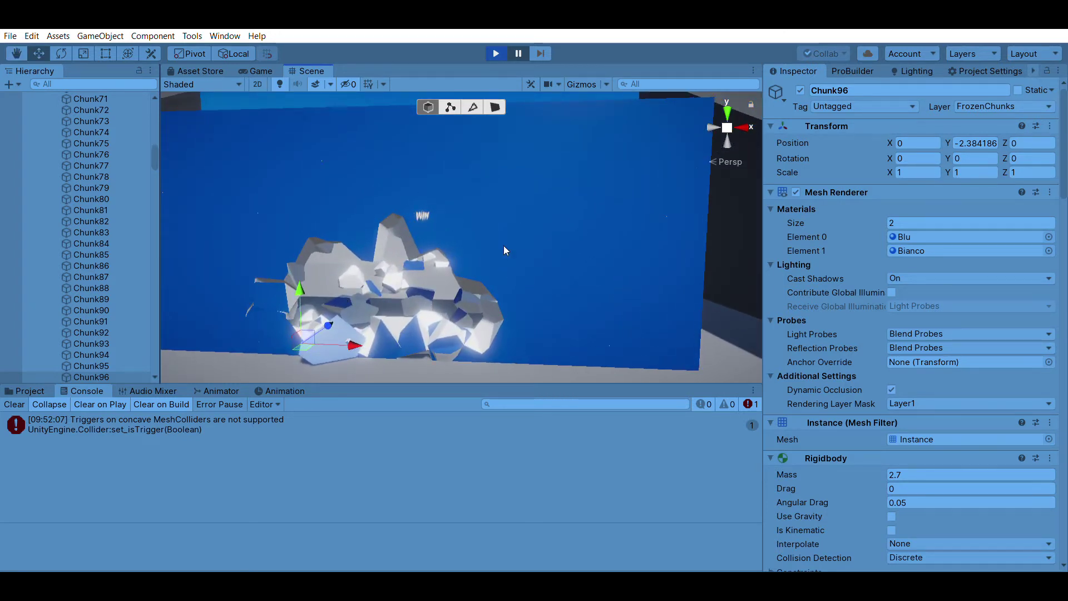
{"action": "left_click_drag", "start_coordinate": [440, 289], "coordinate": [436, 292], "text": "alt"}
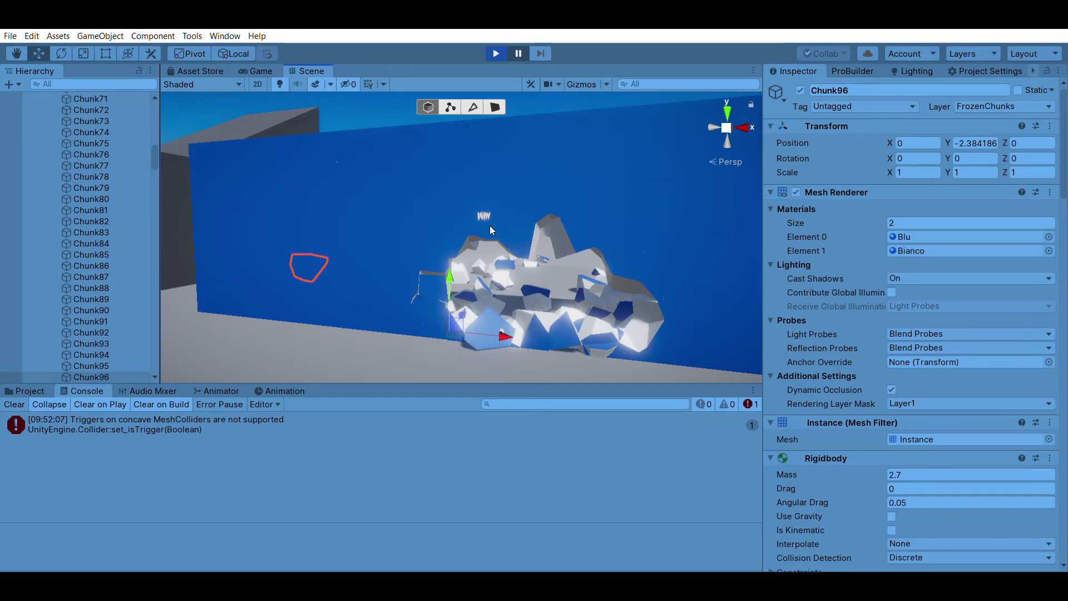
{"action": "left_click_drag", "start_coordinate": [511, 237], "coordinate": [386, 268], "text": "alt"}
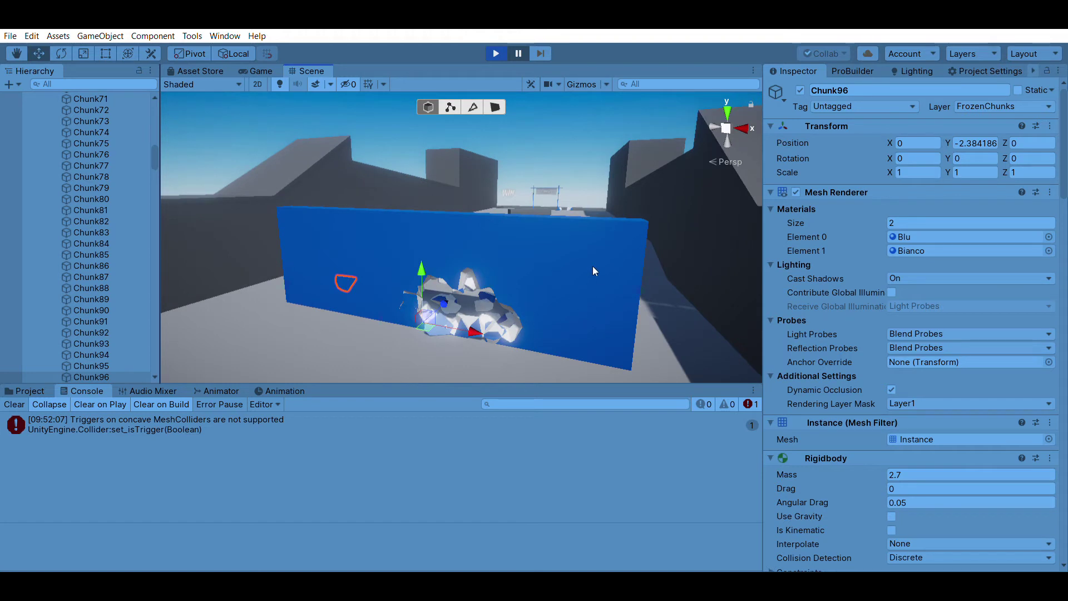
{"action": "left_click_drag", "start_coordinate": [593, 266], "coordinate": [537, 343], "text": "alt"}
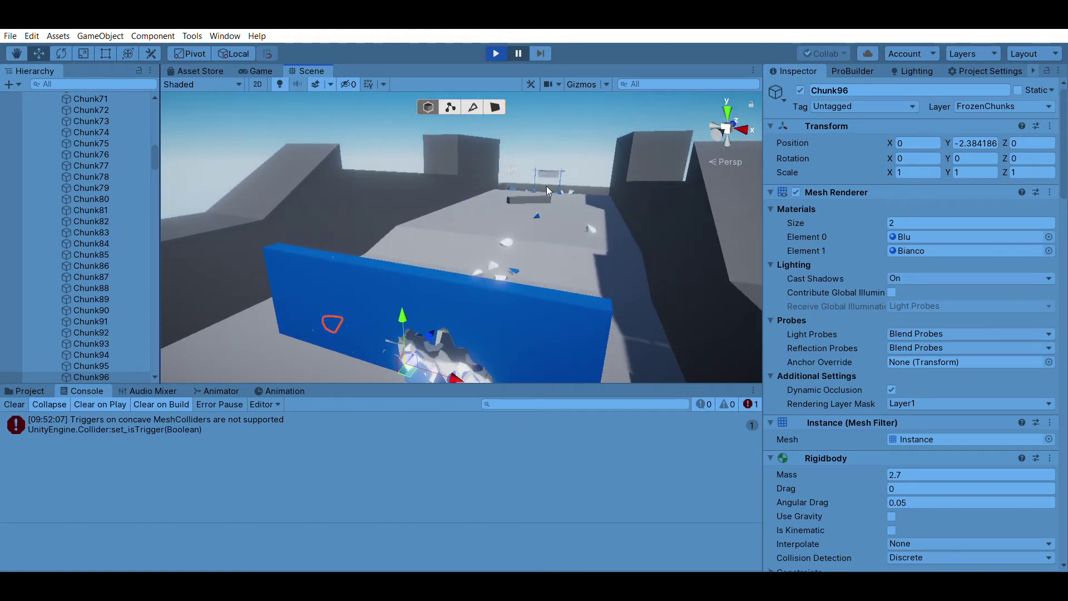
{"action": "left_click_drag", "start_coordinate": [548, 191], "coordinate": [553, 195], "text": "alt"}
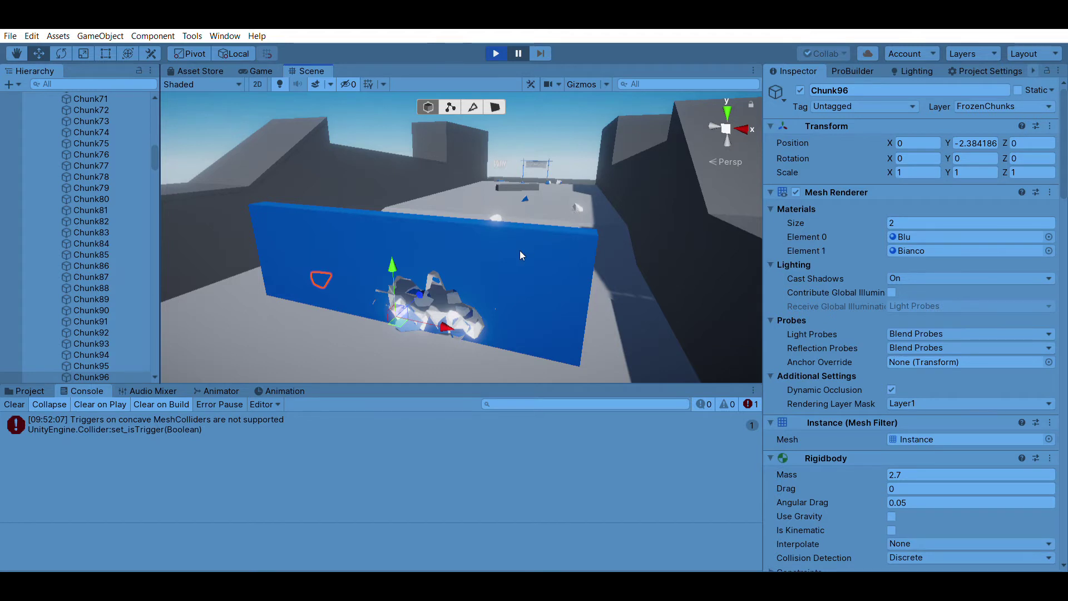
{"action": "left_click_drag", "start_coordinate": [506, 259], "coordinate": [482, 301], "text": "alt"}
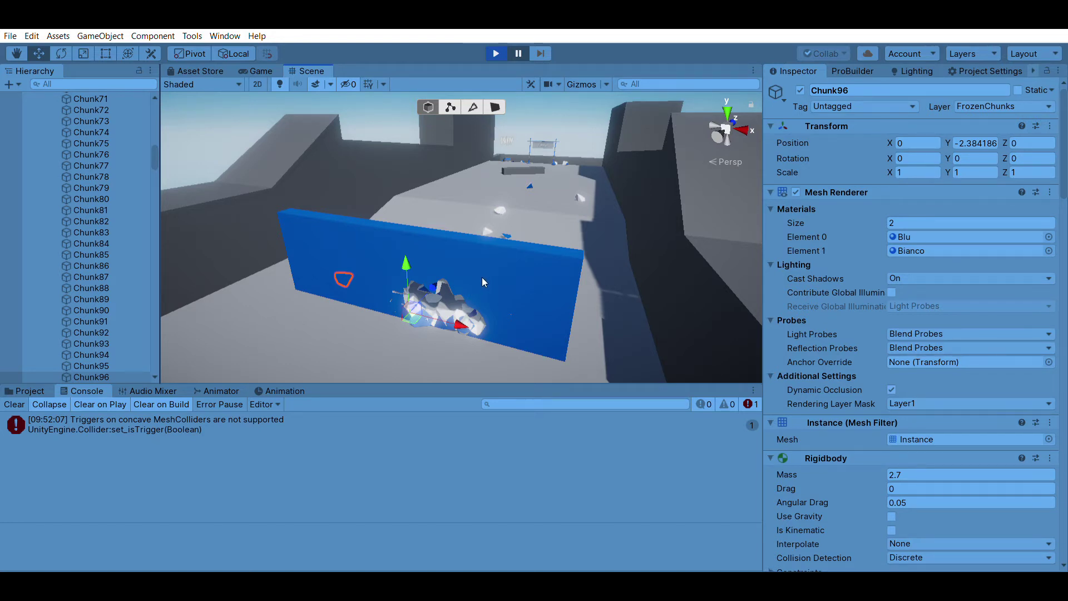
{"action": "left_click_drag", "start_coordinate": [483, 276], "coordinate": [518, 341], "text": "alt"}
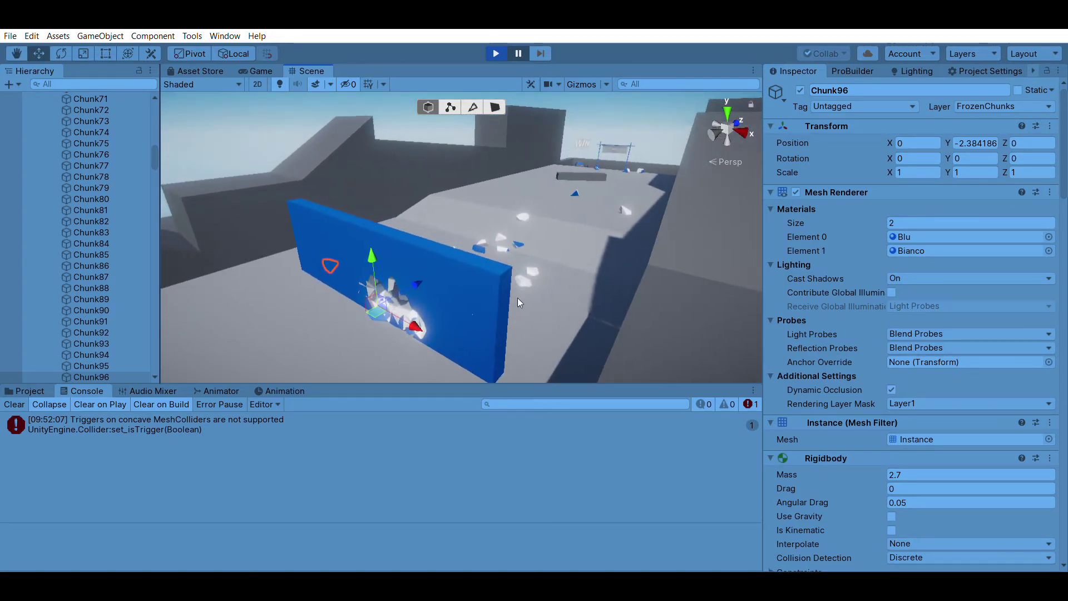
{"action": "left_click_drag", "start_coordinate": [518, 298], "coordinate": [447, 336], "text": "alt"}
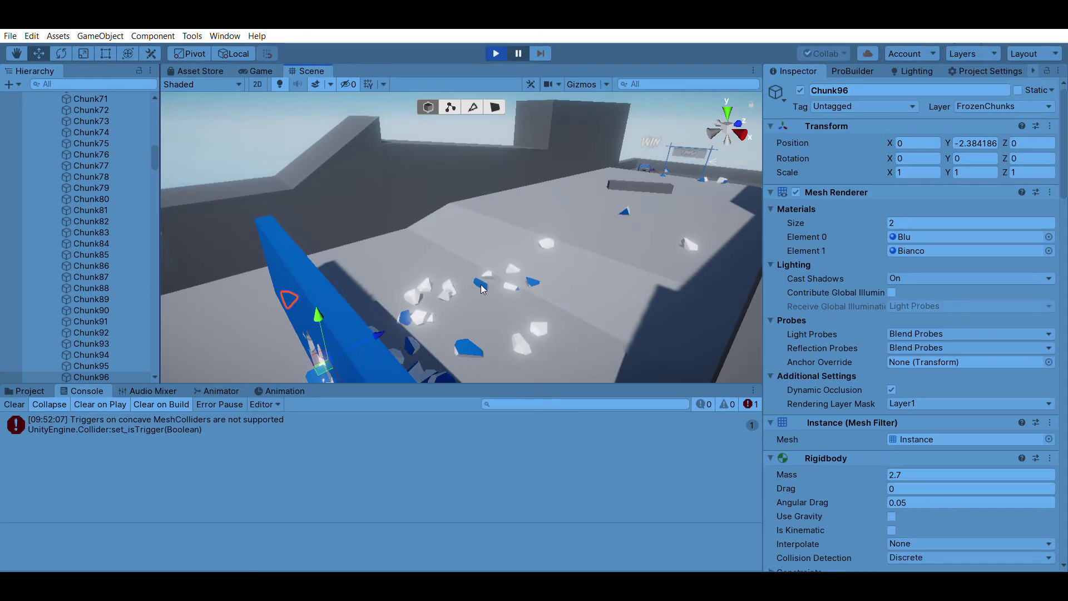
{"action": "left_click_drag", "start_coordinate": [381, 263], "coordinate": [400, 292], "text": "alt"}
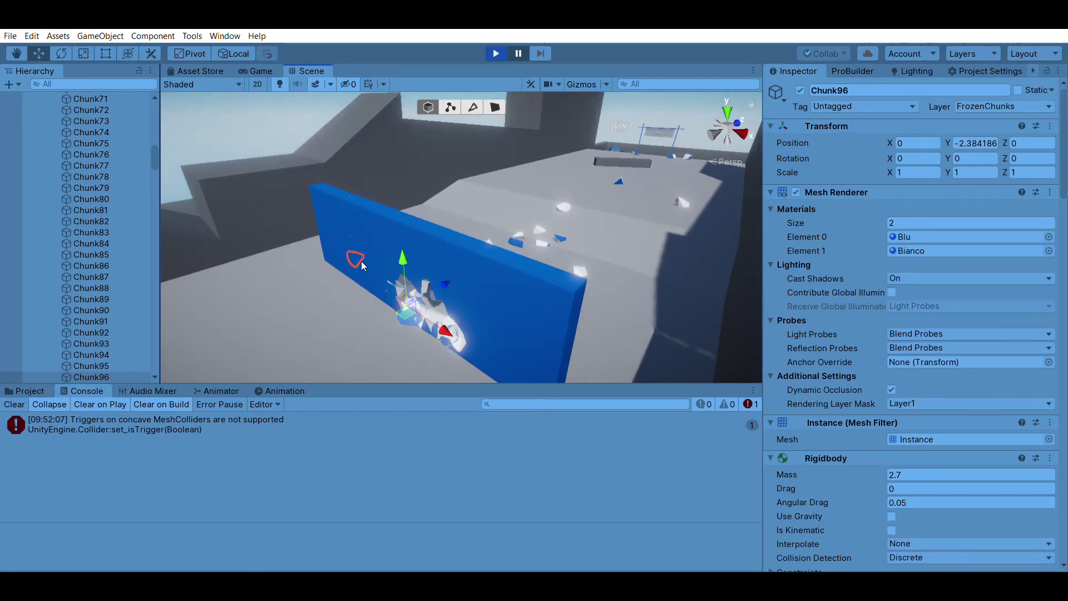
{"action": "left_click_drag", "start_coordinate": [394, 229], "coordinate": [699, 166], "text": "alt"}
Fly toward the FINISH gate, swing around to face the blue wall, and zoom in on its debris
{"action": "key", "text": "w"}
{"action": "right_click_drag", "start_coordinate": [699, 166], "coordinate": [251, 203]}
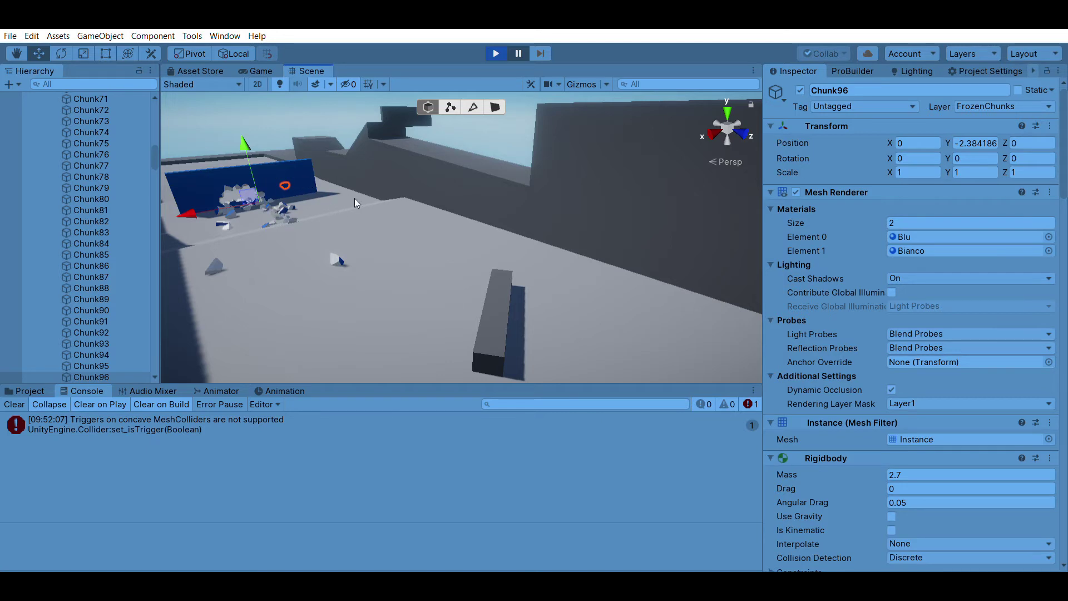
{"action": "right_click_drag", "start_coordinate": [362, 199], "coordinate": [319, 173]}
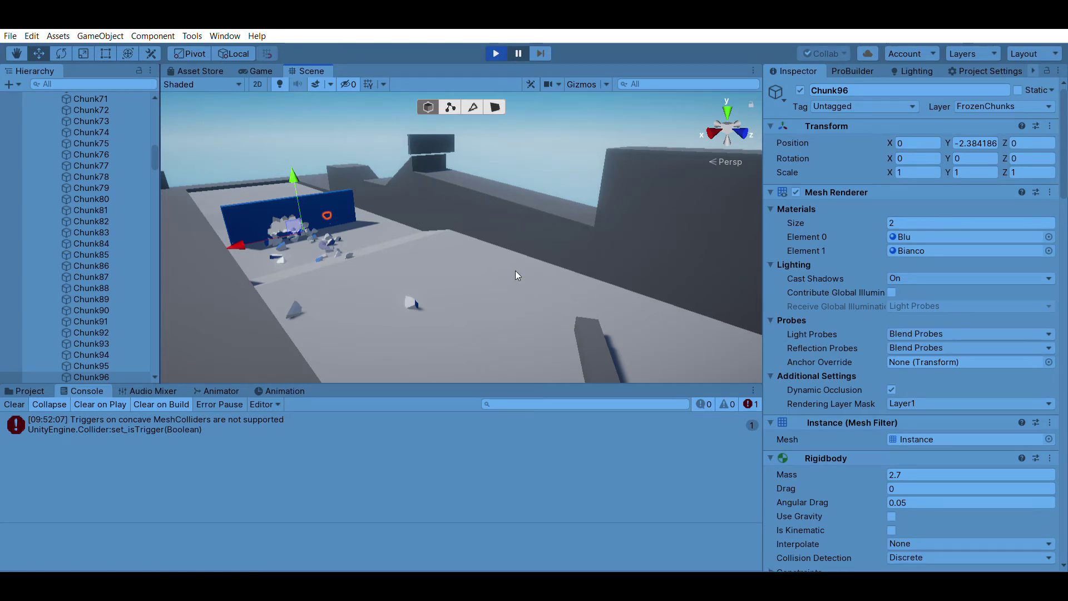
{"action": "right_click_drag", "start_coordinate": [515, 274], "coordinate": [455, 259]}
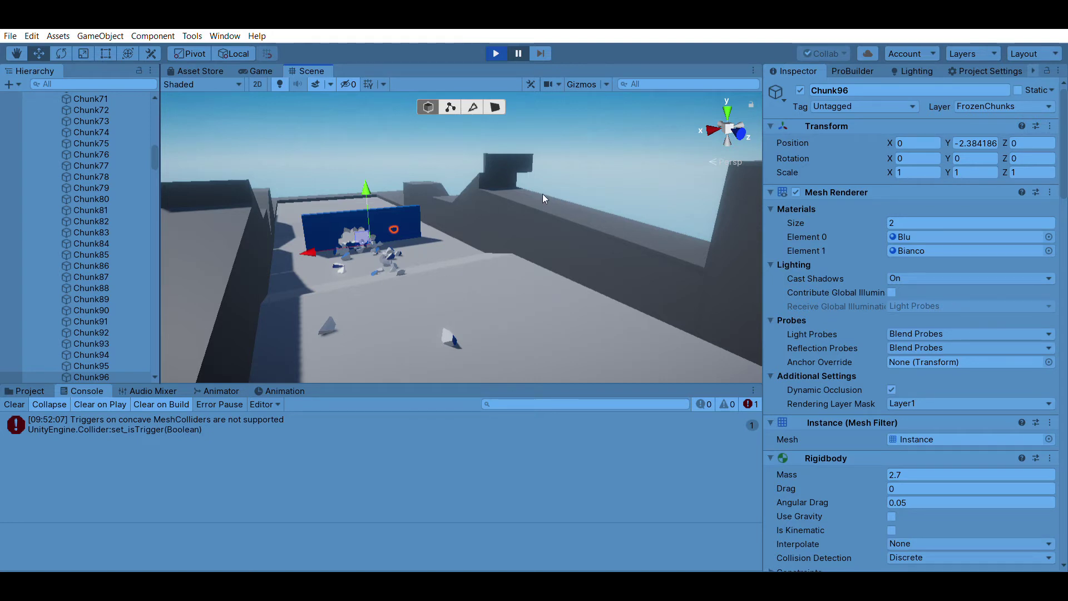
{"action": "left_click_drag", "start_coordinate": [563, 290], "coordinate": [491, 277], "text": "alt"}
{"action": "scroll", "coordinate": [516, 269], "scroll_direction": "up", "scroll_amount": 5}
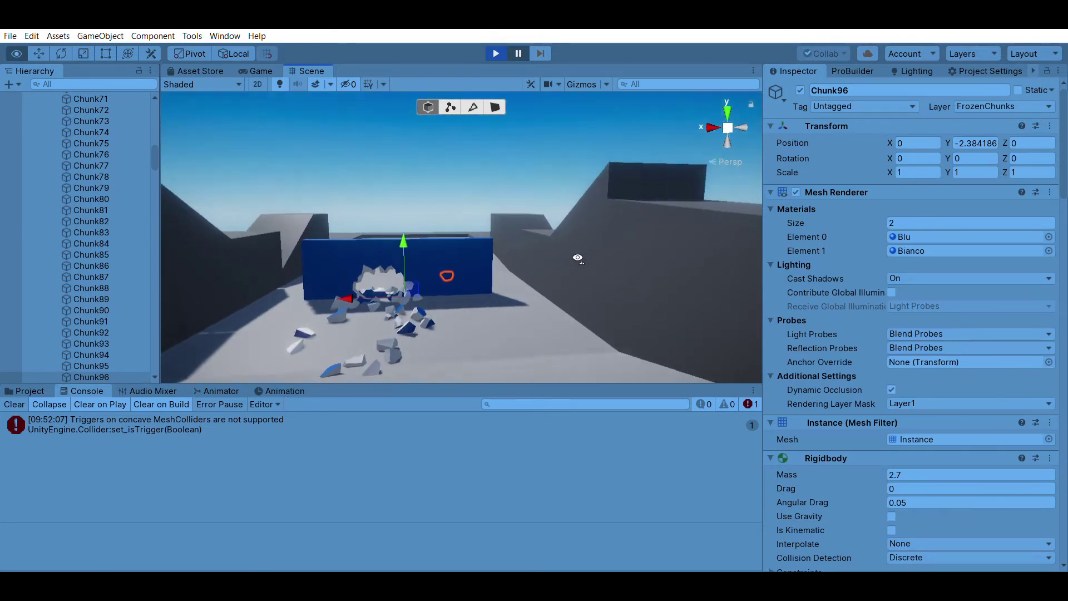
{"action": "scroll", "coordinate": [516, 268], "scroll_direction": "up", "scroll_amount": 1}
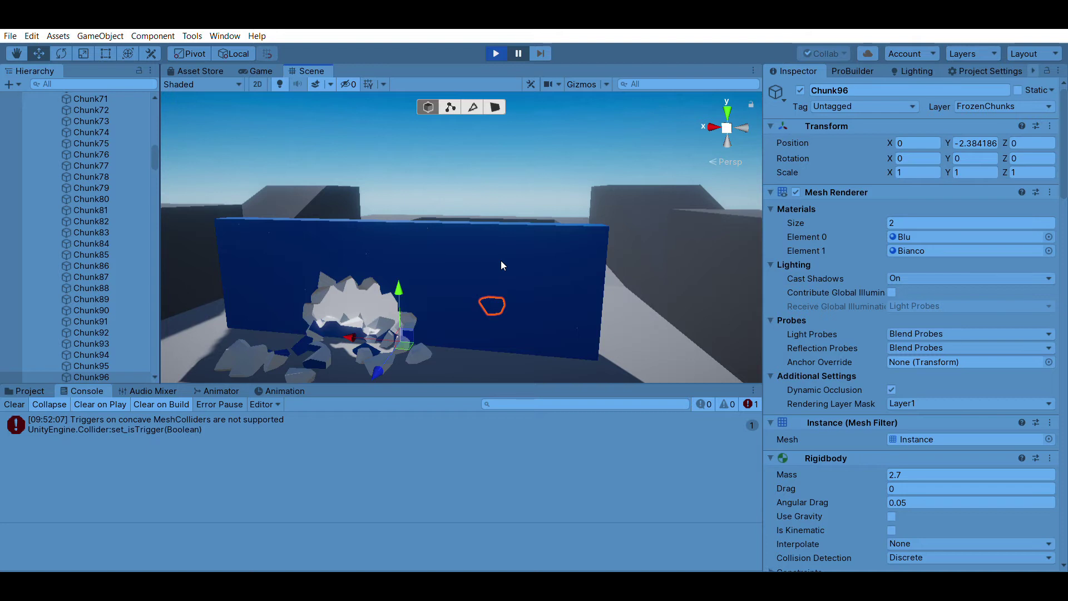
Restart Level 1 via Main Menu and Campain
{"action": "right_click_drag", "start_coordinate": [500, 261], "coordinate": [494, 288], "text": "alt"}
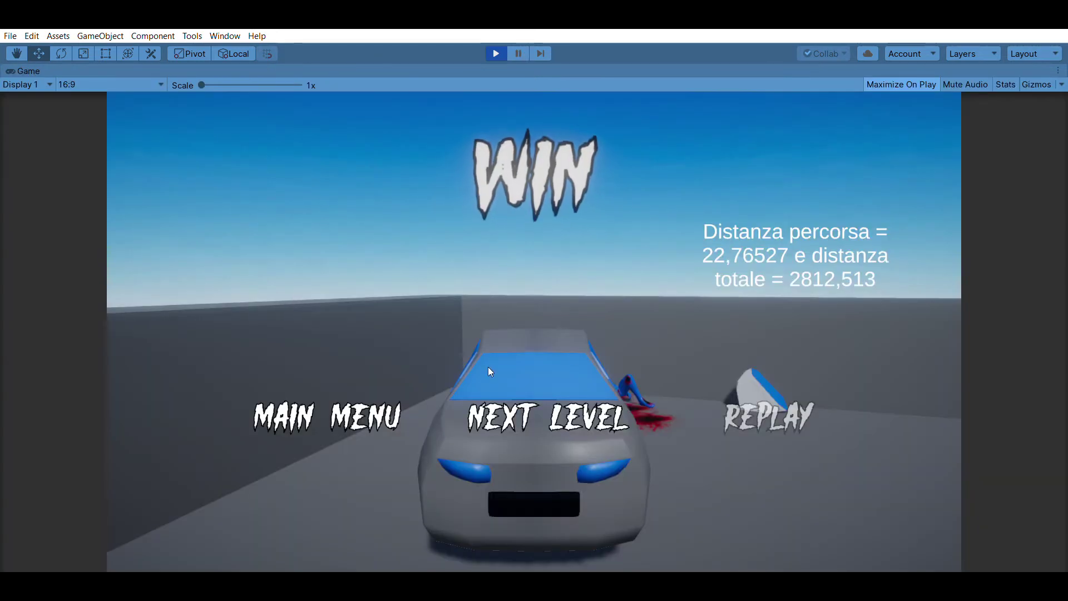
{"action": "left_click", "coordinate": [360, 406]}
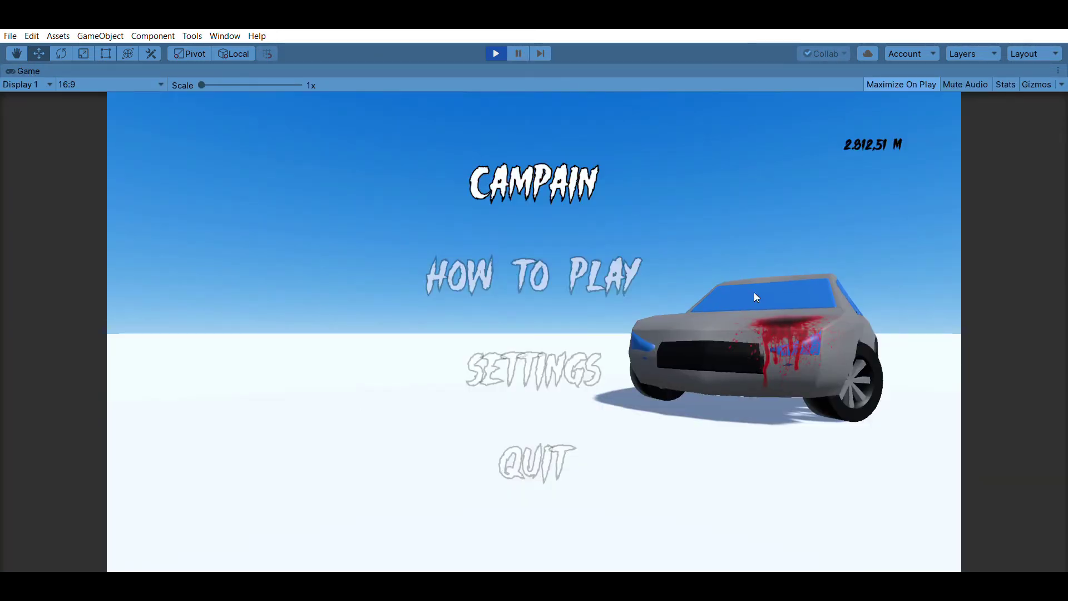
{"action": "left_click", "coordinate": [578, 177]}
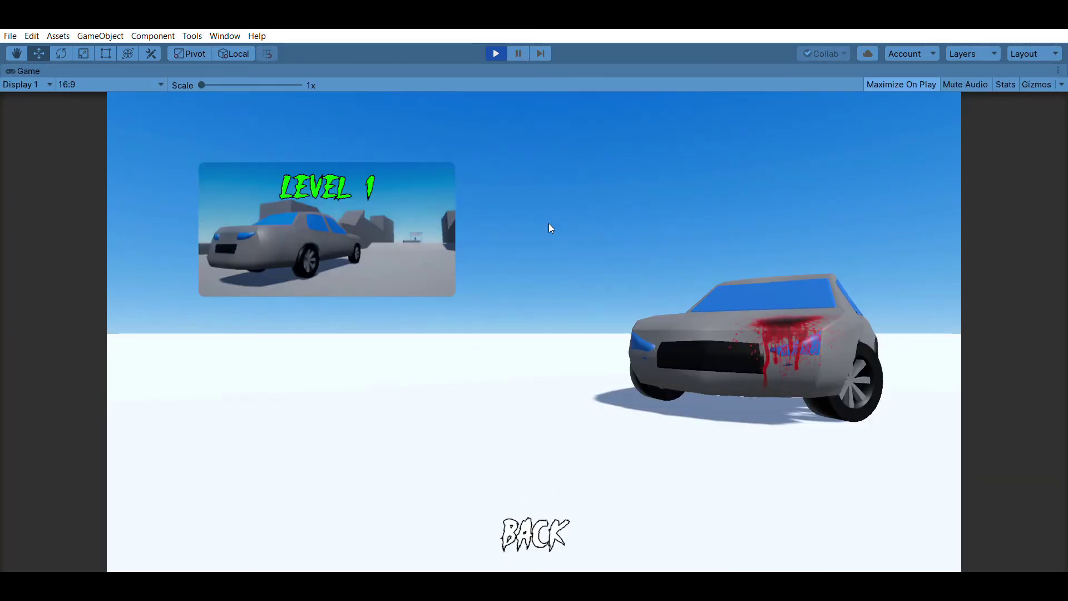
{"action": "left_click", "coordinate": [406, 222]}
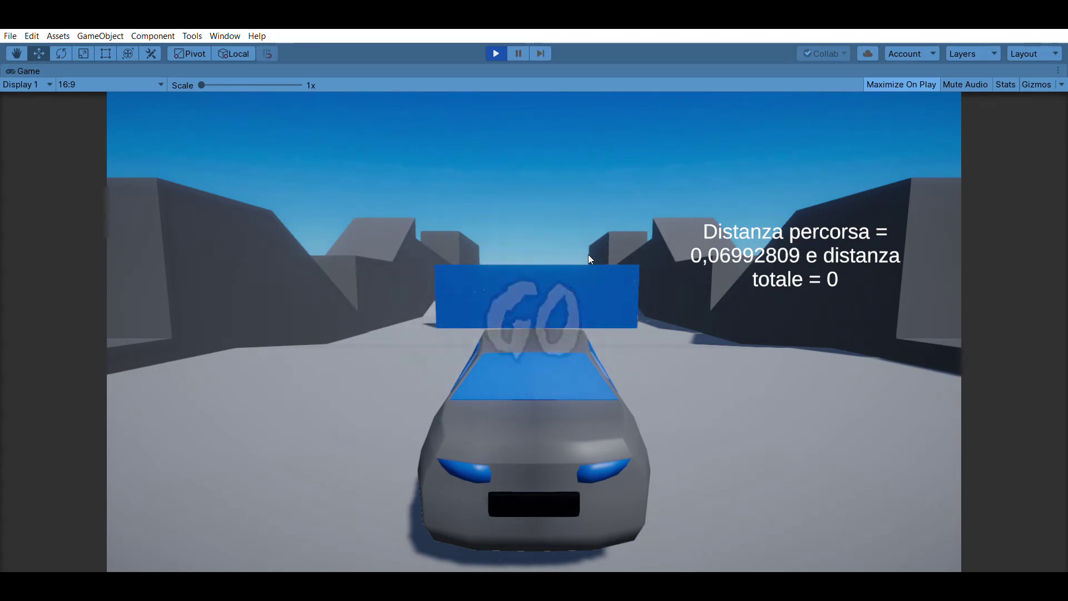
Drive the car into the blue wall and down the corridor, then pause and enter View Mode
{"action": "key", "text": "Up"}
{"action": "key", "text": "Right"}
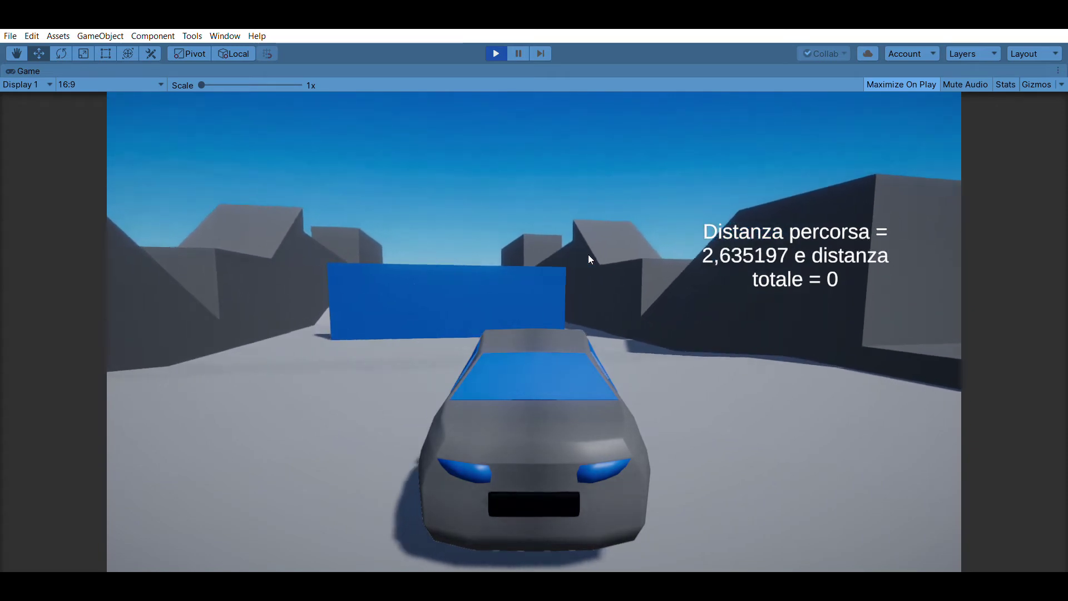
{"action": "key", "text": "Left"}
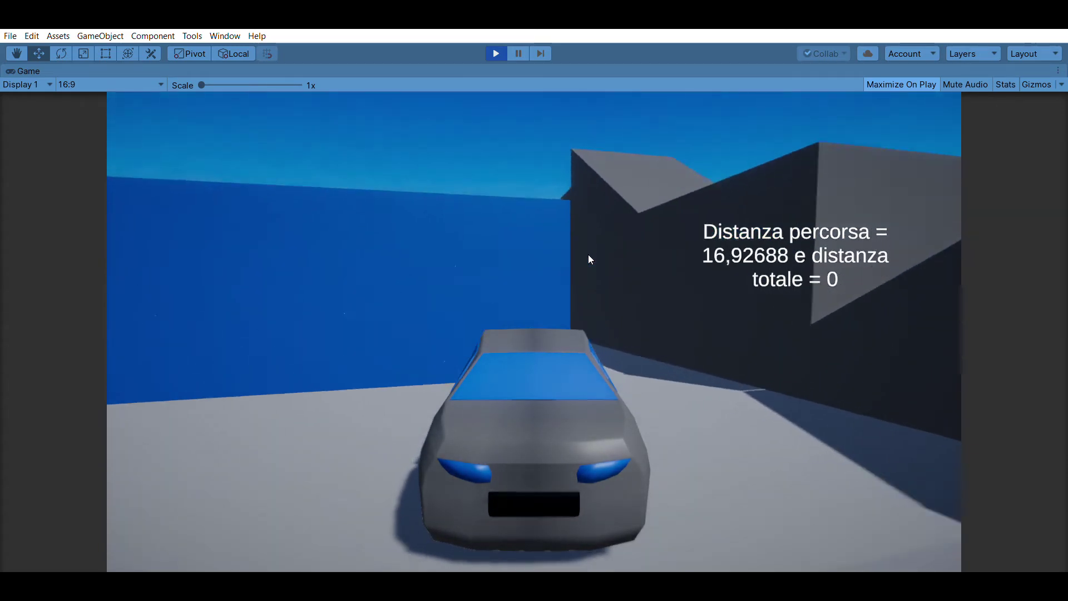
{"action": "key", "text": "Right"}
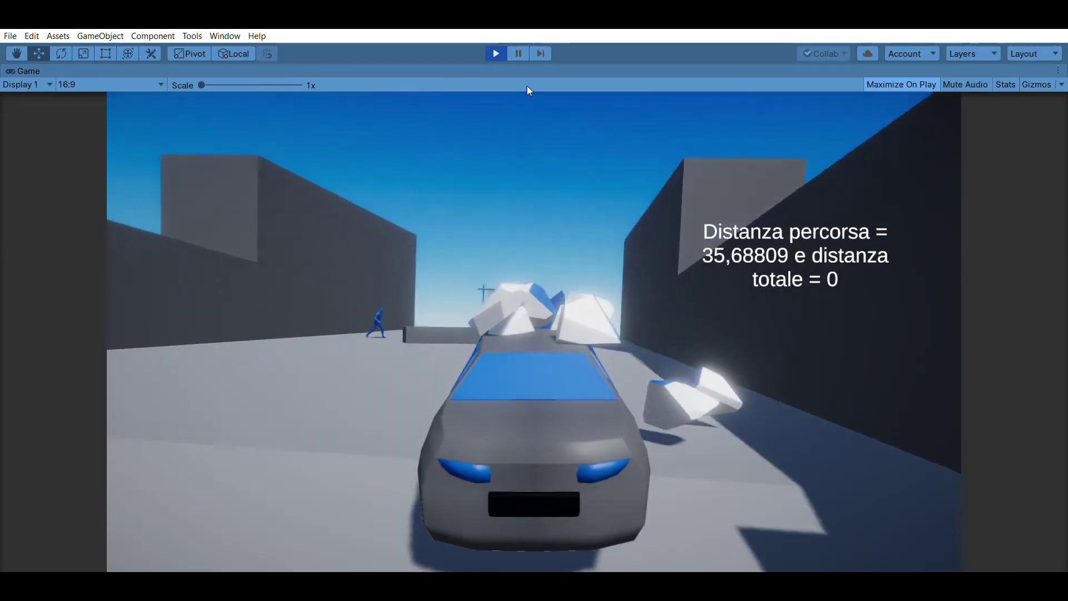
{"action": "key", "text": "Escape"}
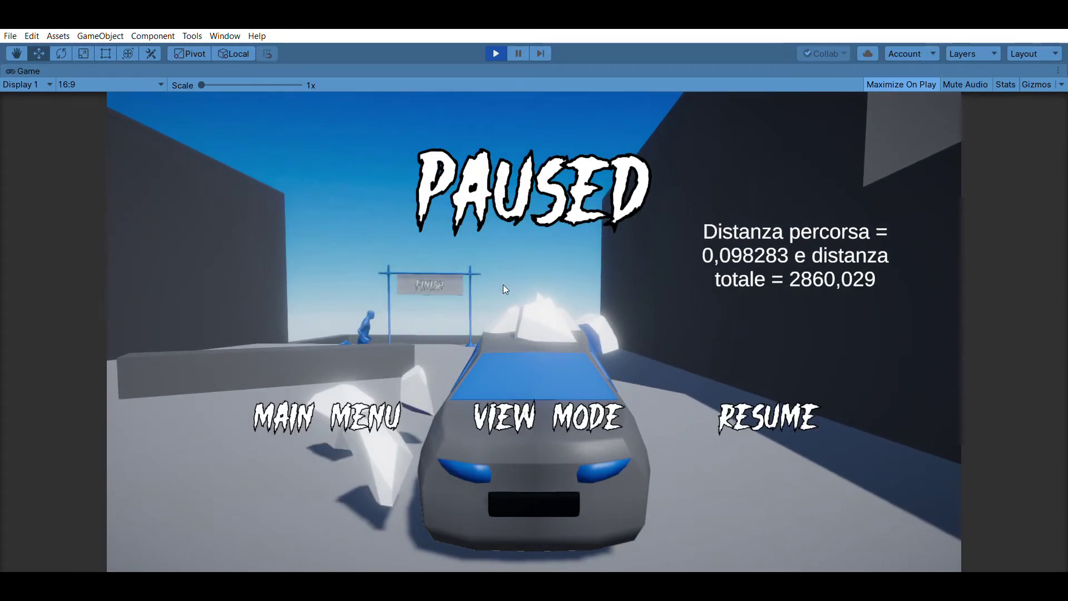
{"action": "left_click", "coordinate": [533, 396]}
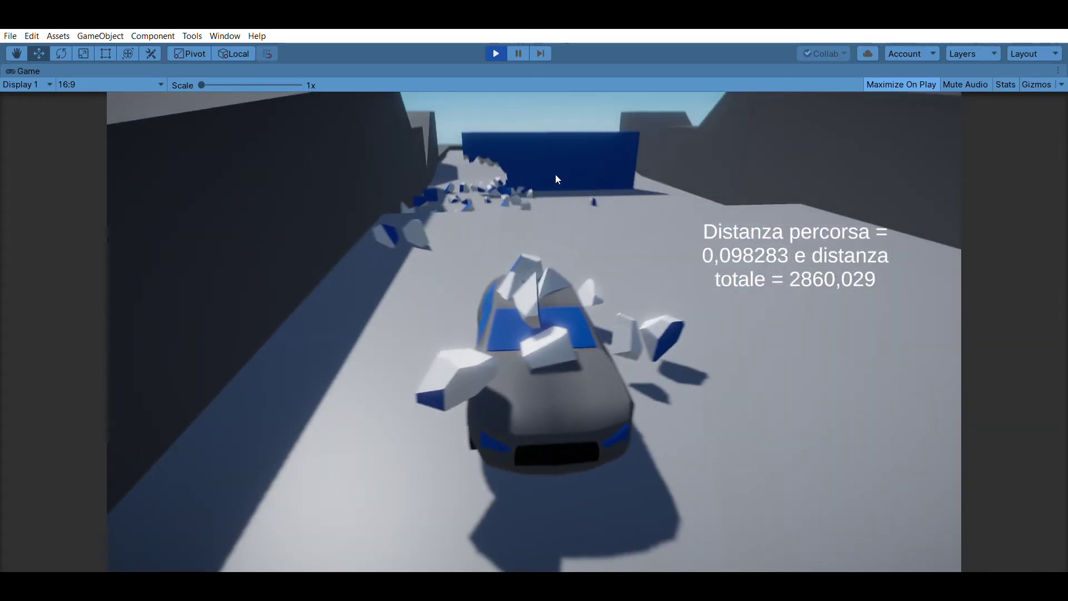
Pause the game and editor mid-crash, then orbit the Scene view around the scattered wall chunks
{"action": "key", "text": "Escape"}
{"action": "left_click", "coordinate": [518, 53]}
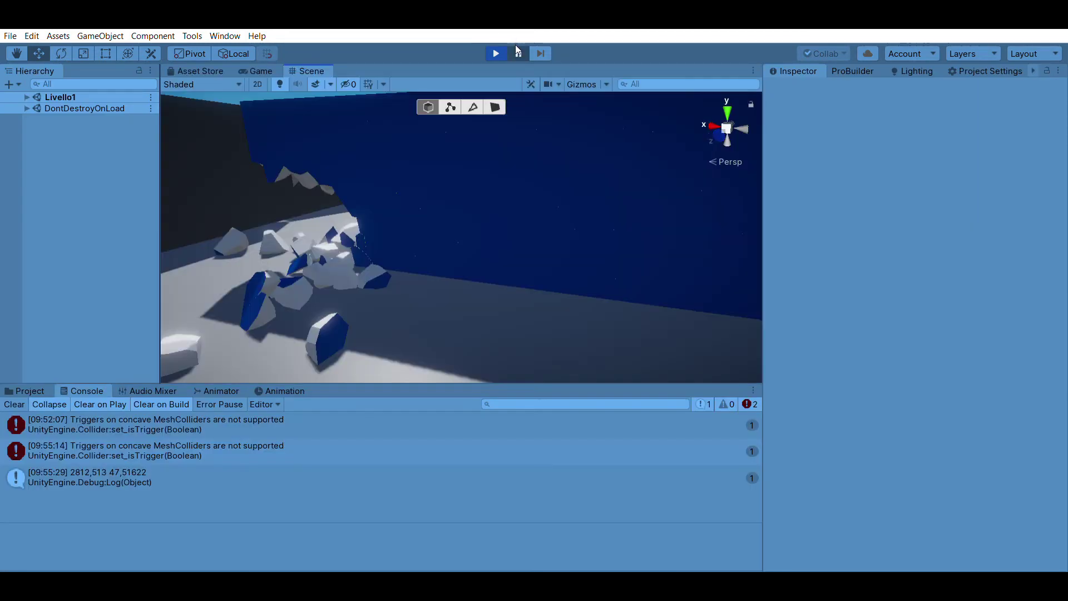
{"action": "right_click_drag", "start_coordinate": [490, 184], "coordinate": [670, 155]}
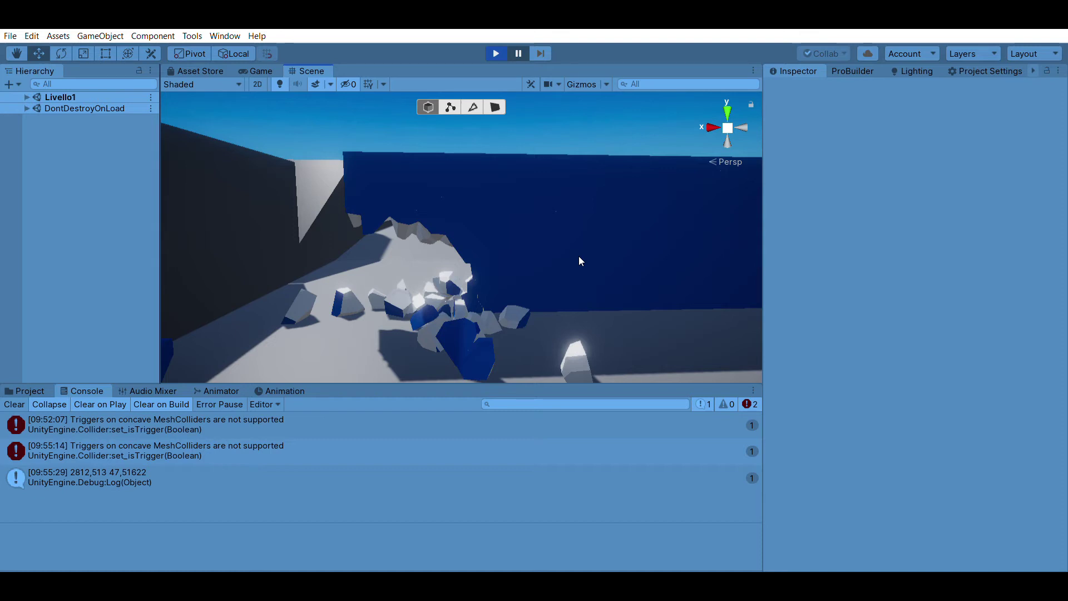
{"action": "right_click_drag", "start_coordinate": [578, 260], "coordinate": [640, 285]}
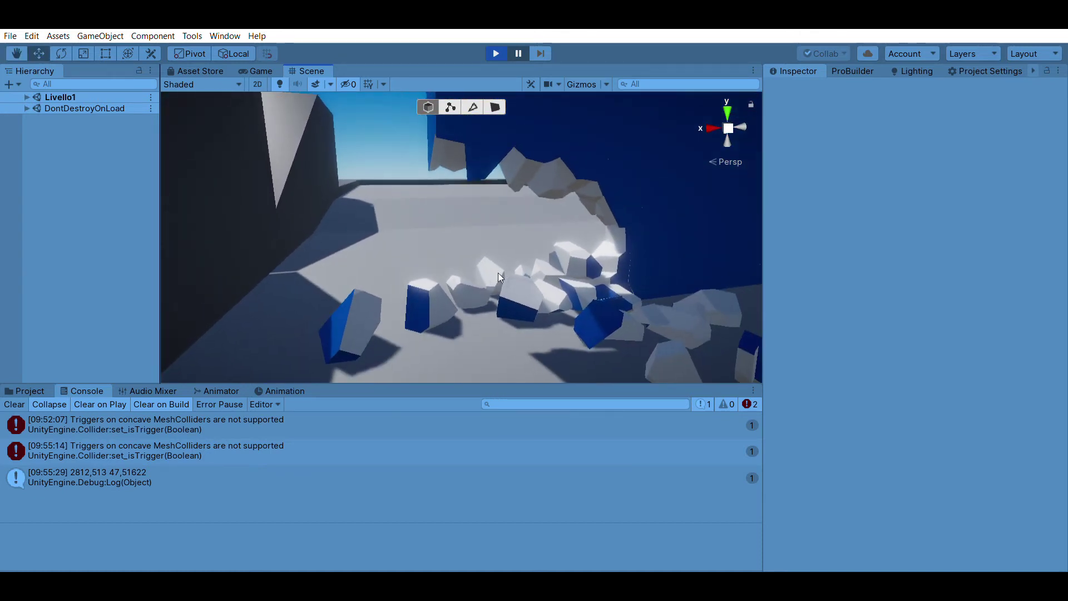
{"action": "right_click_drag", "start_coordinate": [499, 276], "coordinate": [182, 223]}
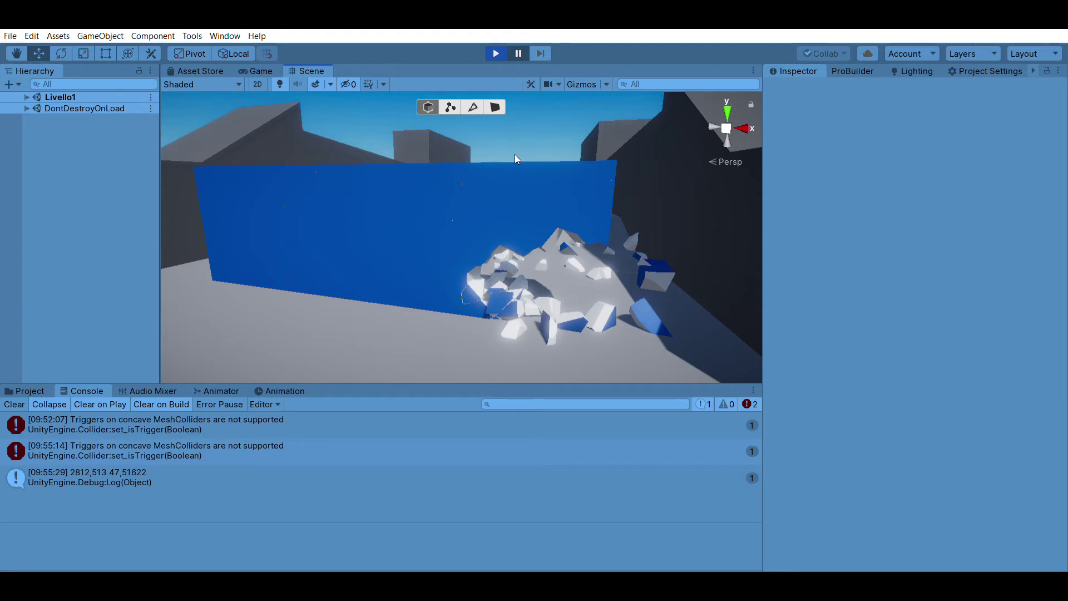
{"action": "right_click_drag", "start_coordinate": [625, 224], "coordinate": [529, 52]}
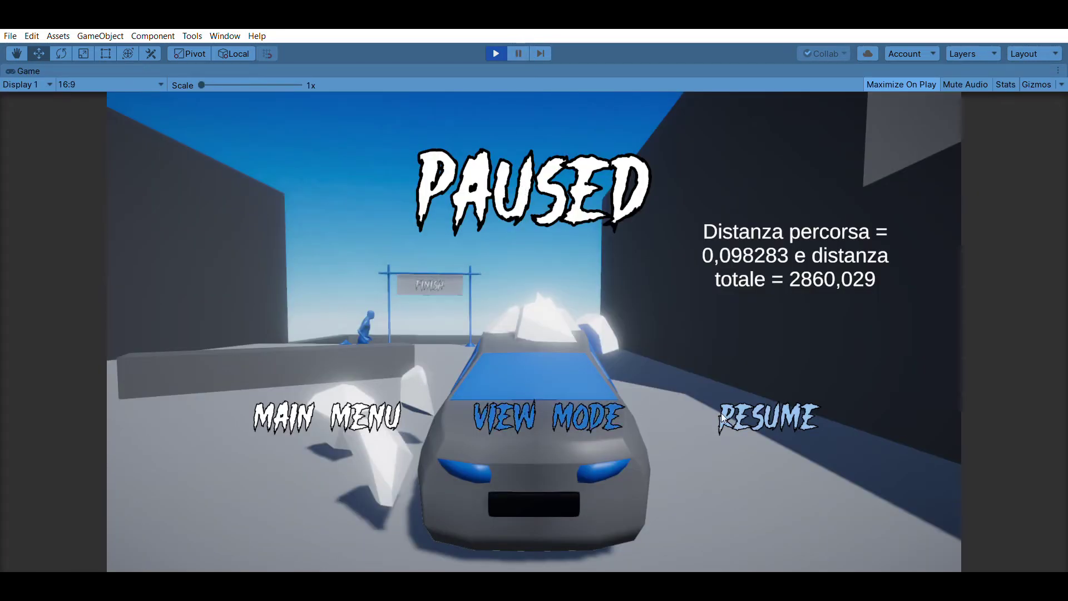
Resume the game from the PAUSED menu
{"action": "left_click", "coordinate": [723, 417]}
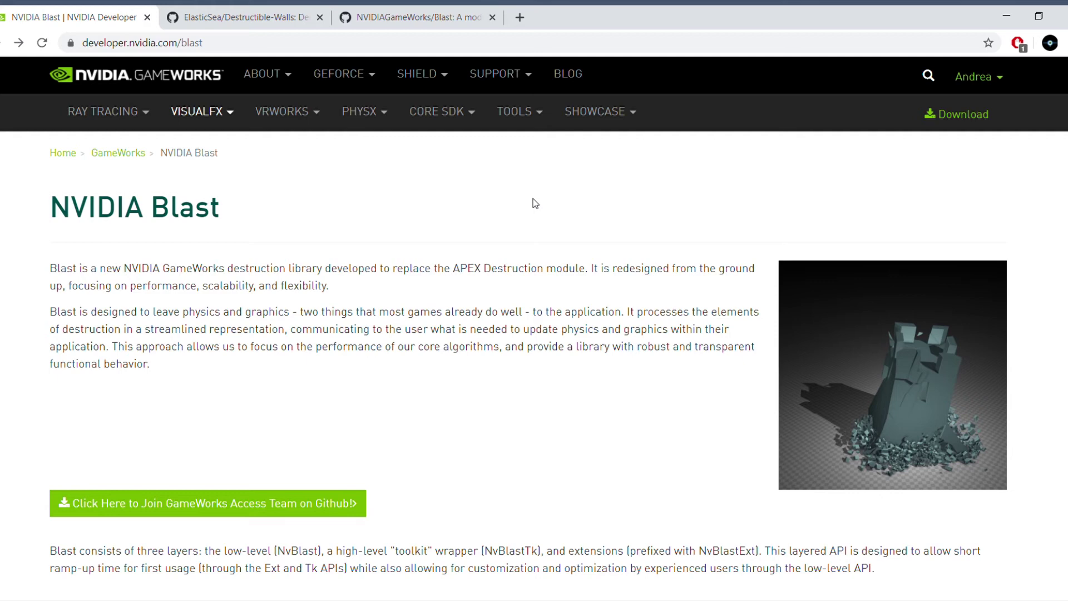
{"action": "scroll", "coordinate": [535, 204], "scroll_direction": "down", "scroll_amount": 5}
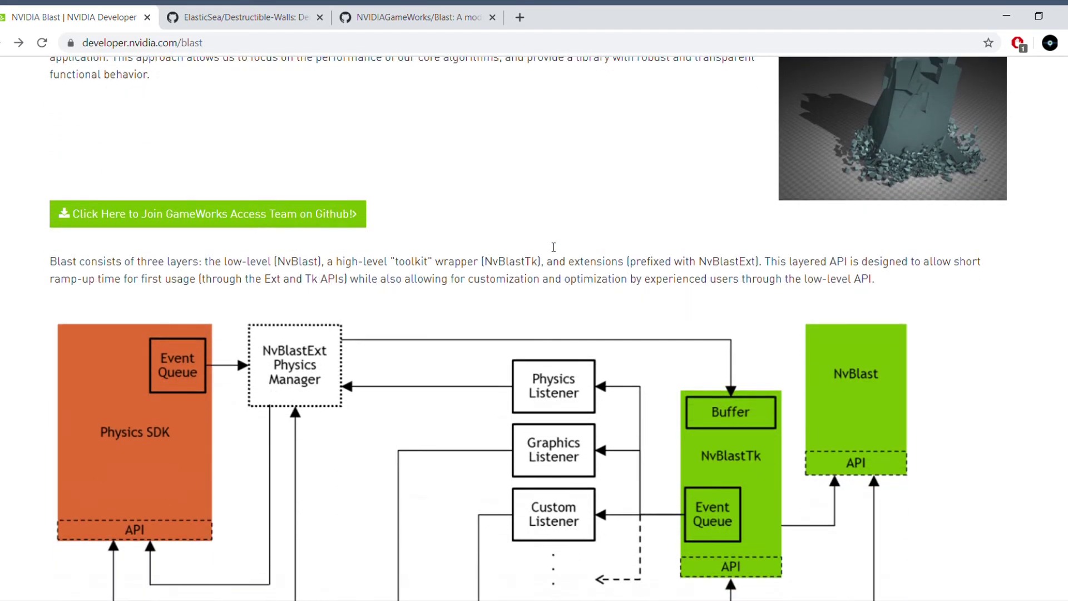
{"action": "scroll", "coordinate": [550, 246], "scroll_direction": "down", "scroll_amount": 1}
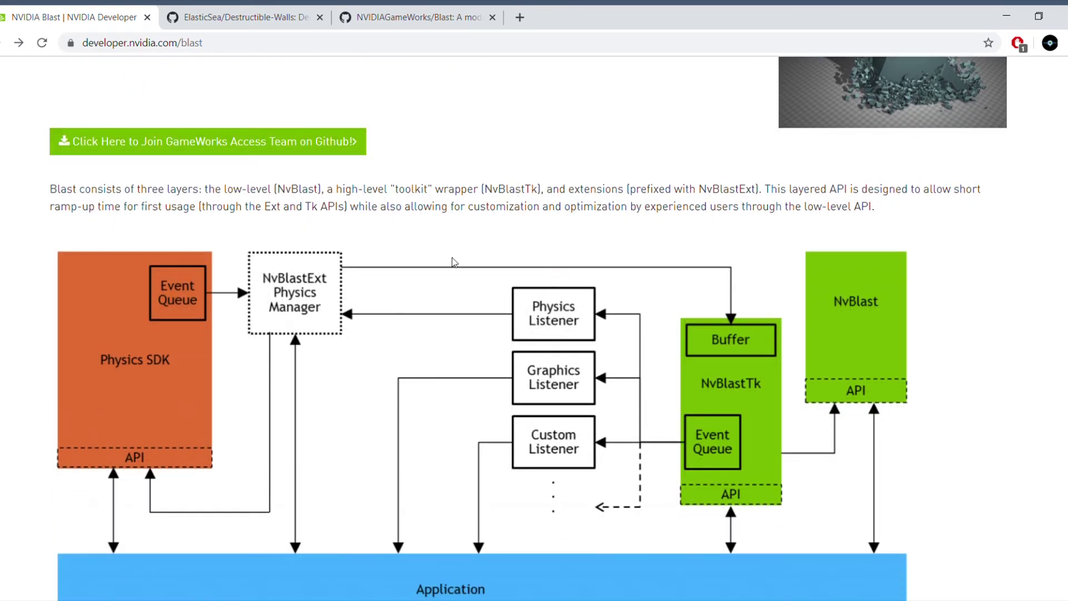
{"action": "scroll", "coordinate": [454, 262], "scroll_direction": "down", "scroll_amount": 6}
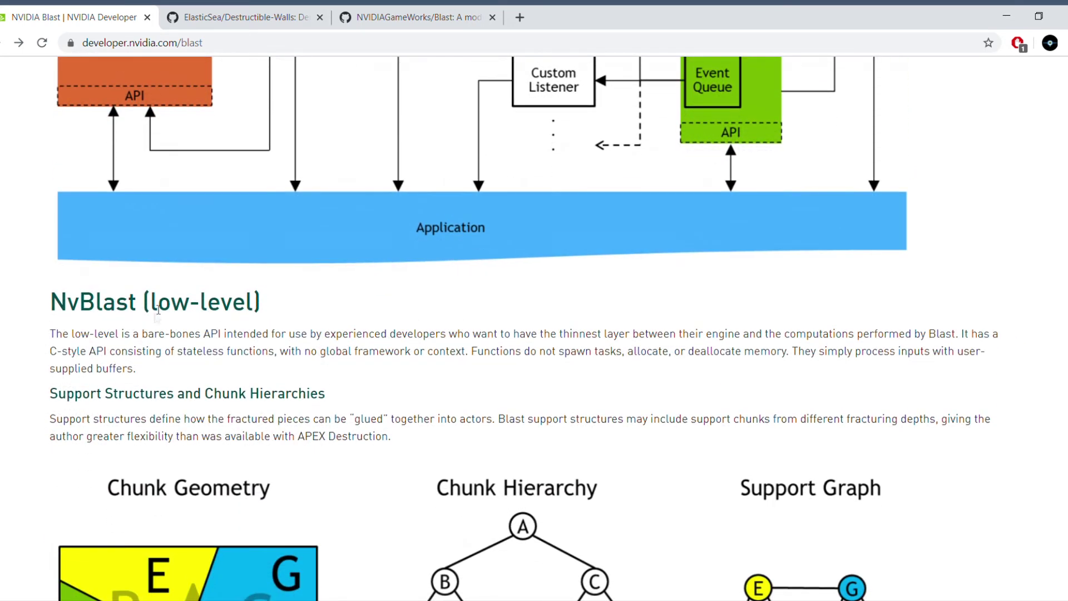
{"action": "scroll", "coordinate": [379, 329], "scroll_direction": "down", "scroll_amount": 2}
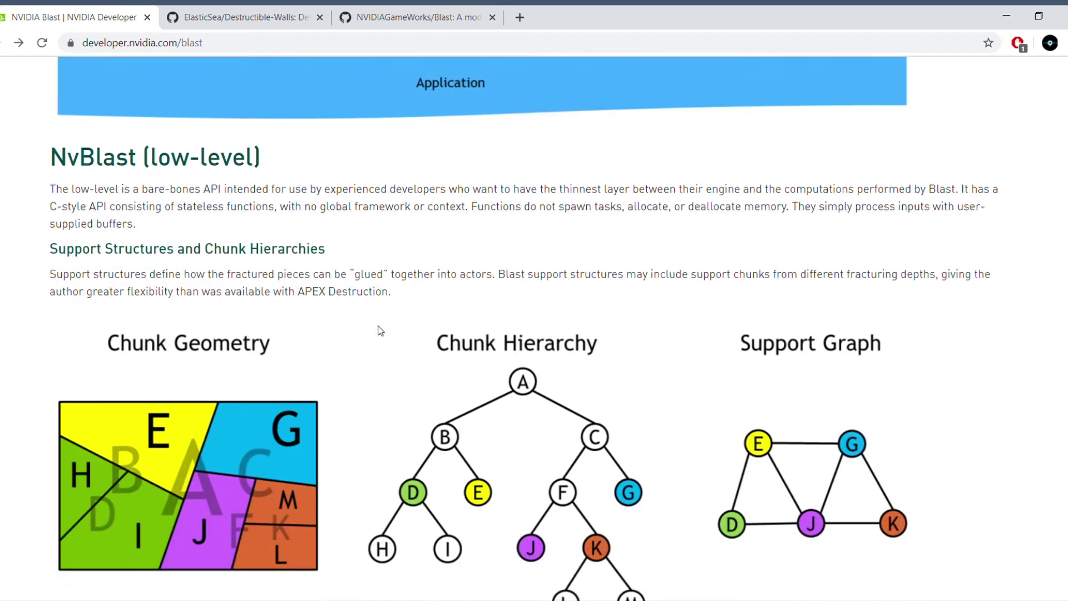
{"action": "scroll", "coordinate": [381, 330], "scroll_direction": "down", "scroll_amount": 1}
{"action": "scroll", "coordinate": [341, 387], "scroll_direction": "down", "scroll_amount": 3}
{"action": "scroll", "coordinate": [341, 388], "scroll_direction": "down", "scroll_amount": 4}
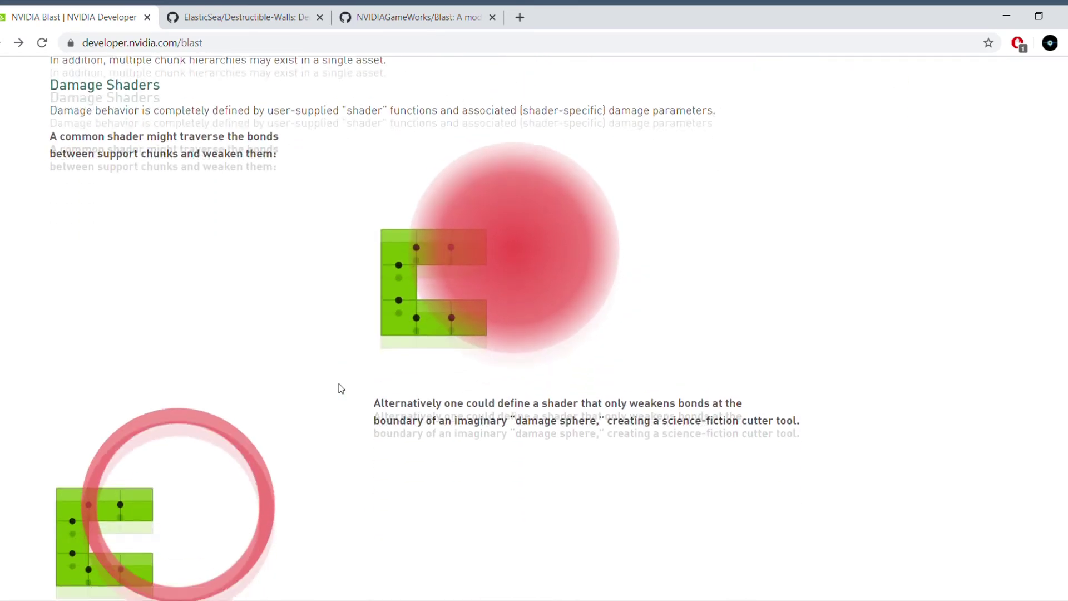
{"action": "scroll", "coordinate": [270, 222], "scroll_direction": "down", "scroll_amount": 4}
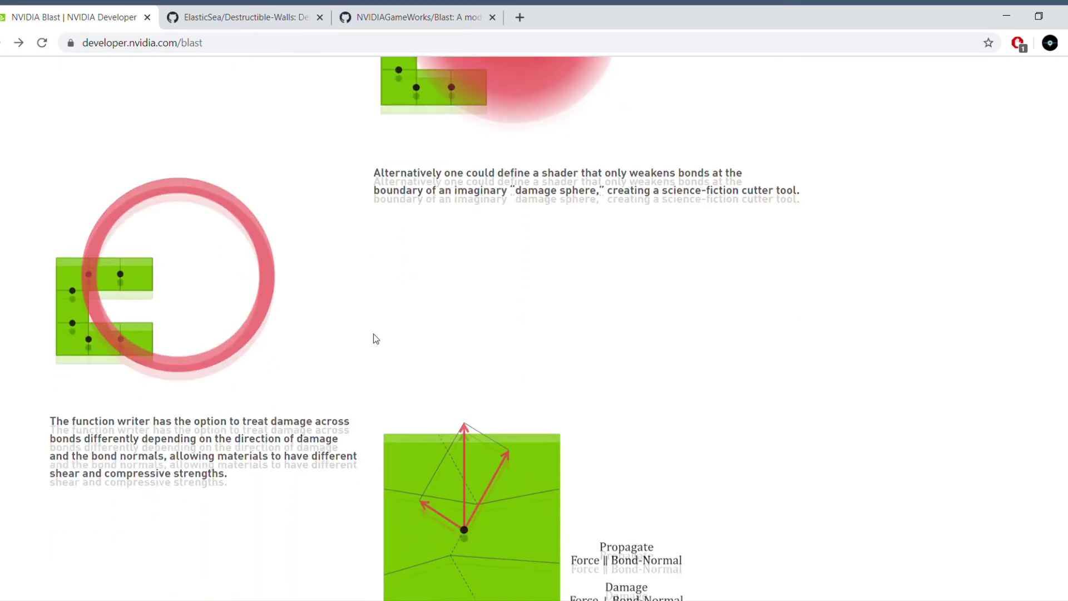
{"action": "scroll", "coordinate": [375, 363], "scroll_direction": "down", "scroll_amount": 3}
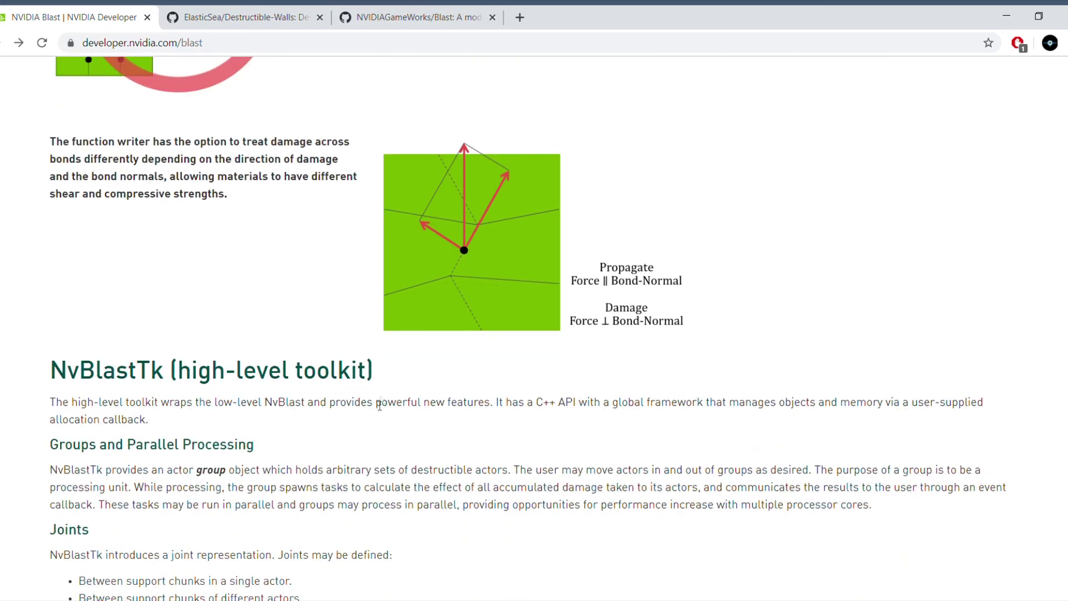
{"action": "scroll", "coordinate": [429, 366], "scroll_direction": "down", "scroll_amount": 1}
{"action": "scroll", "coordinate": [421, 410], "scroll_direction": "down", "scroll_amount": 5}
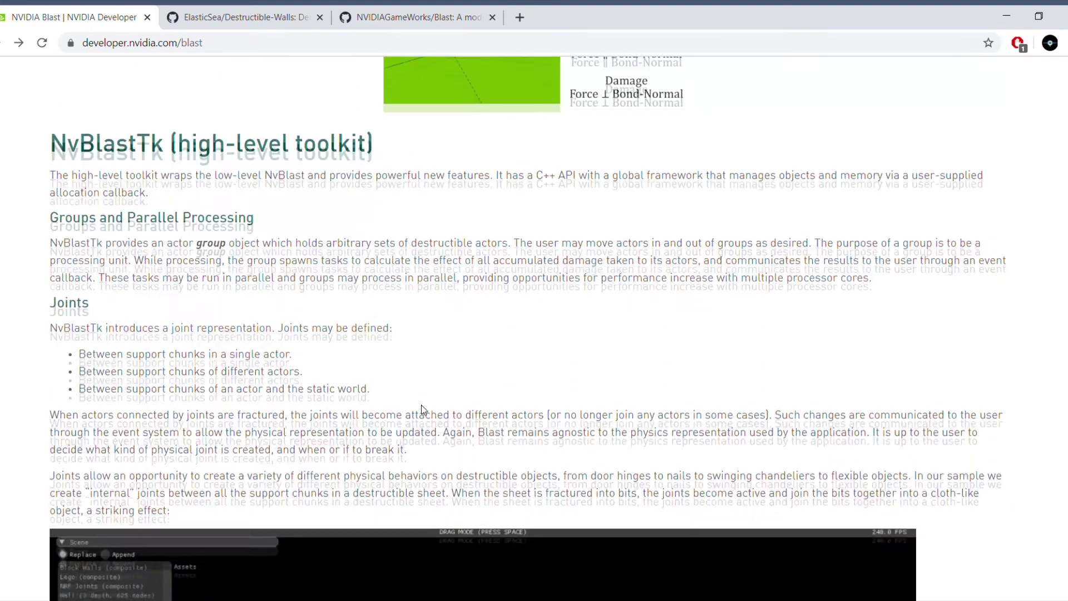
{"action": "scroll", "coordinate": [422, 410], "scroll_direction": "down", "scroll_amount": 7}
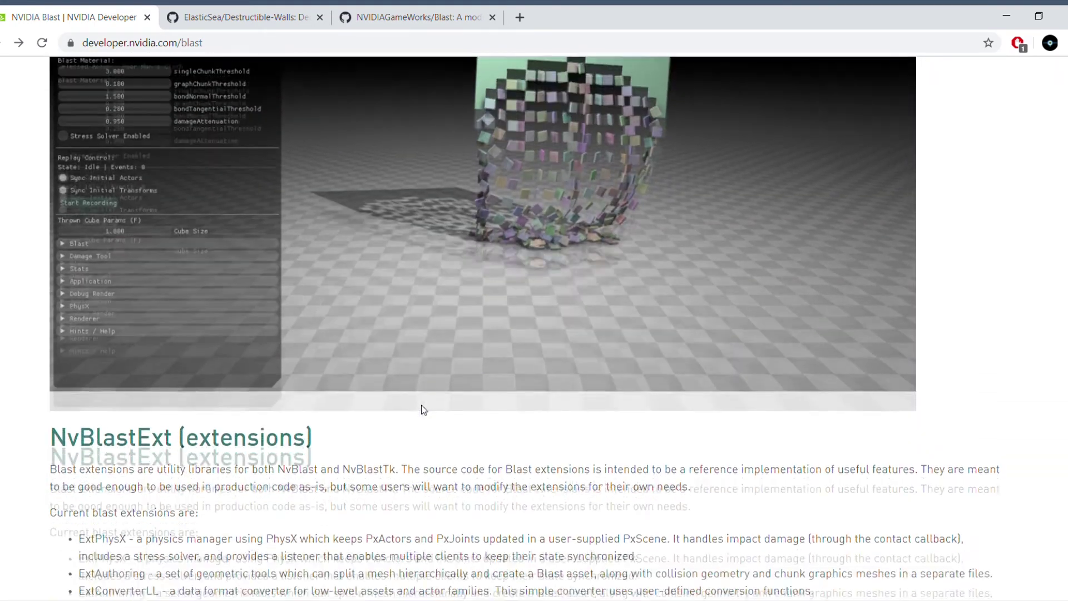
{"action": "scroll", "coordinate": [424, 410], "scroll_direction": "down", "scroll_amount": 3}
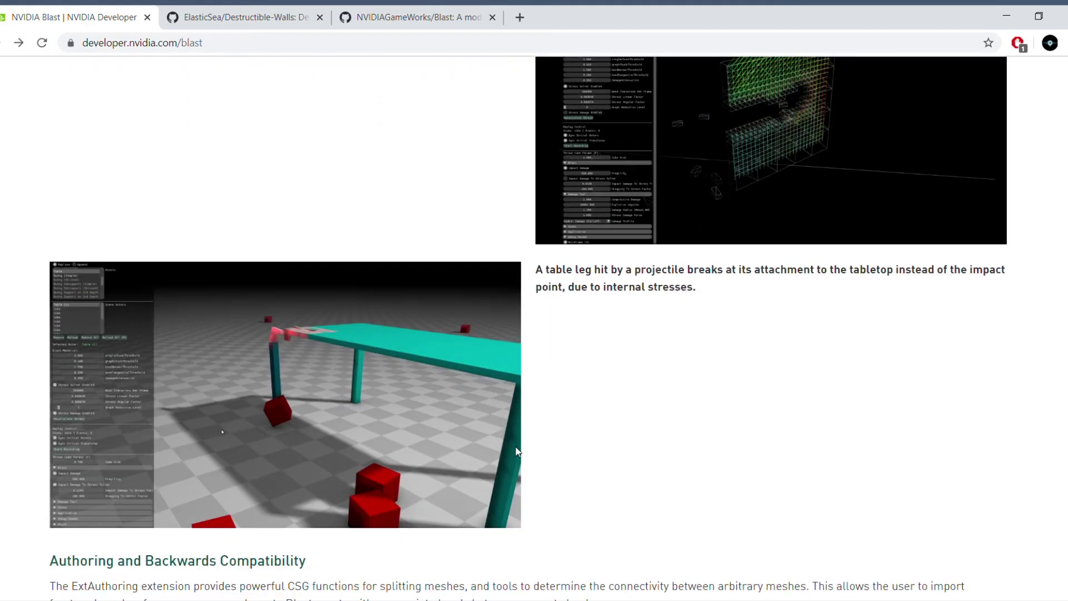
{"action": "scroll", "coordinate": [515, 448], "scroll_direction": "down", "scroll_amount": 3}
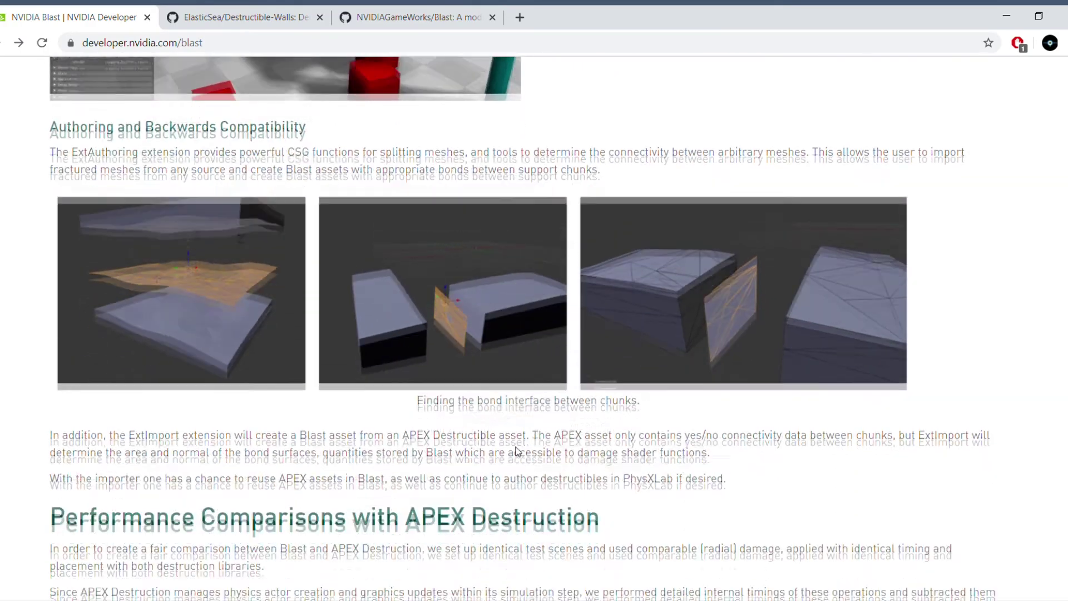
{"action": "scroll", "coordinate": [515, 451], "scroll_direction": "down", "scroll_amount": 10}
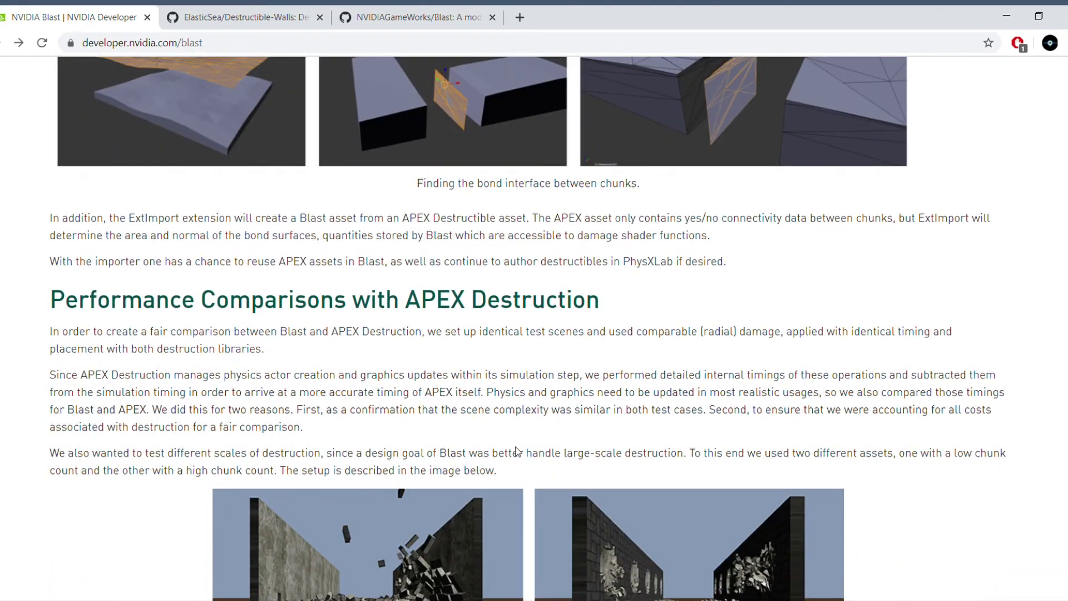
{"action": "scroll", "coordinate": [515, 451], "scroll_direction": "down", "scroll_amount": 9}
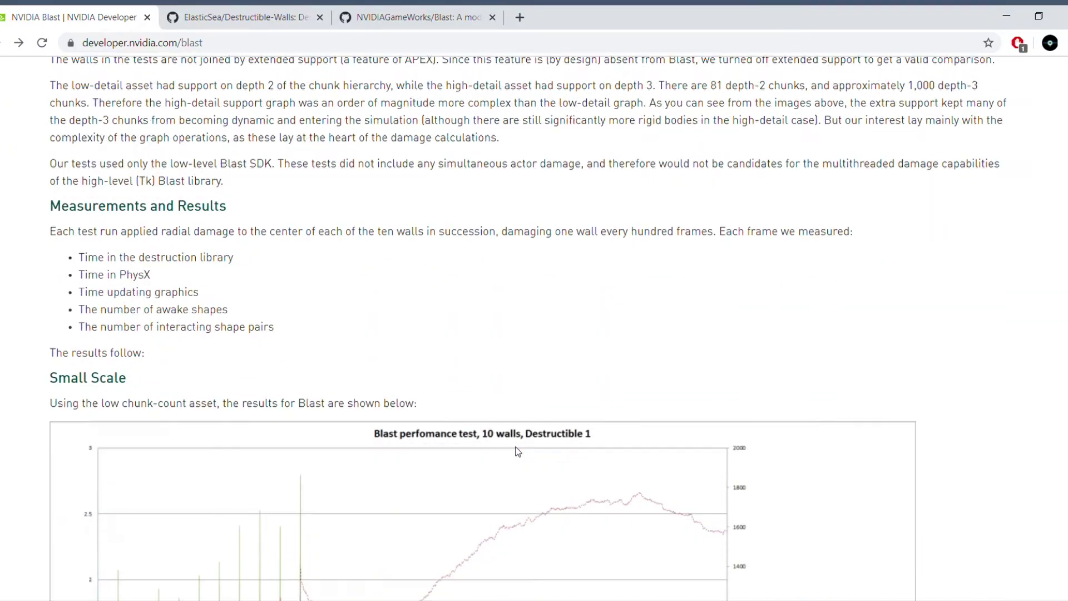
{"action": "scroll", "coordinate": [584, 448], "scroll_direction": "down", "scroll_amount": 2}
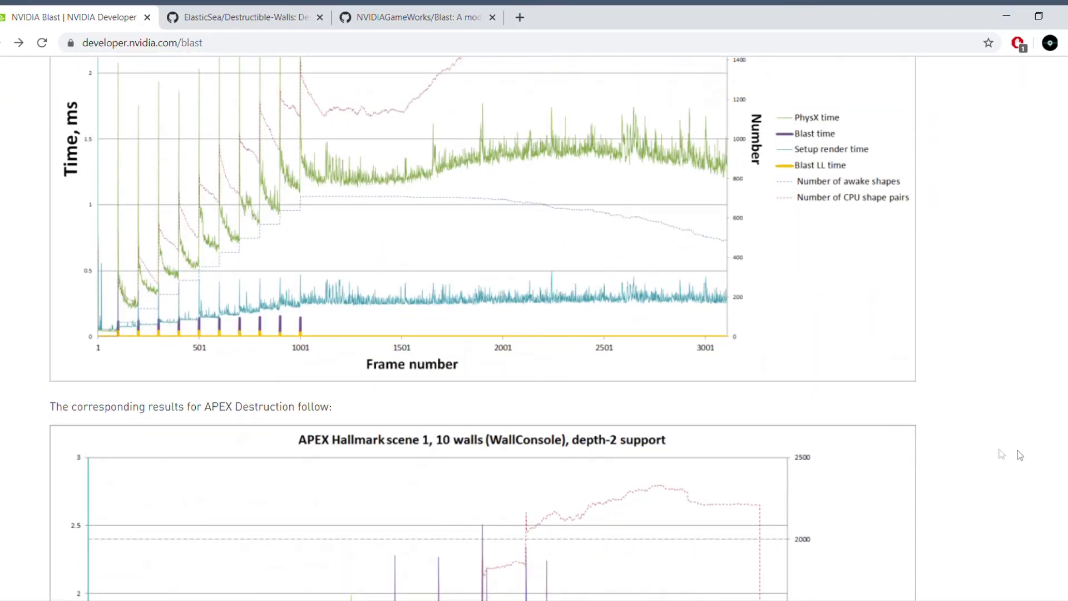
{"action": "scroll", "coordinate": [1021, 455], "scroll_direction": "down", "scroll_amount": 7}
{"action": "scroll", "coordinate": [482, 329], "scroll_direction": "down", "scroll_amount": 15}
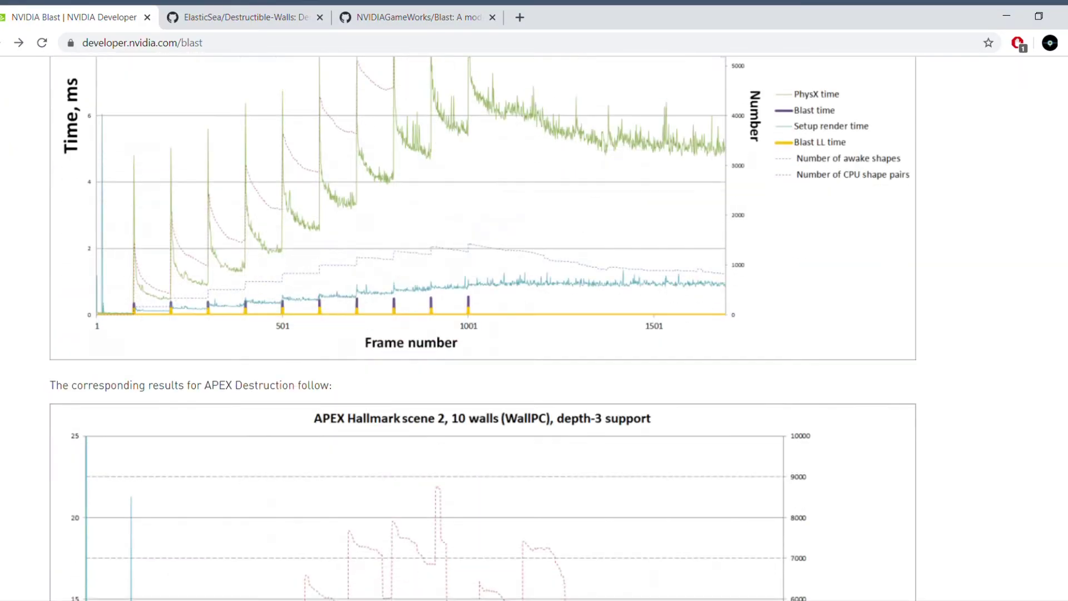
{"action": "scroll", "coordinate": [526, 326], "scroll_direction": "down", "scroll_amount": 3}
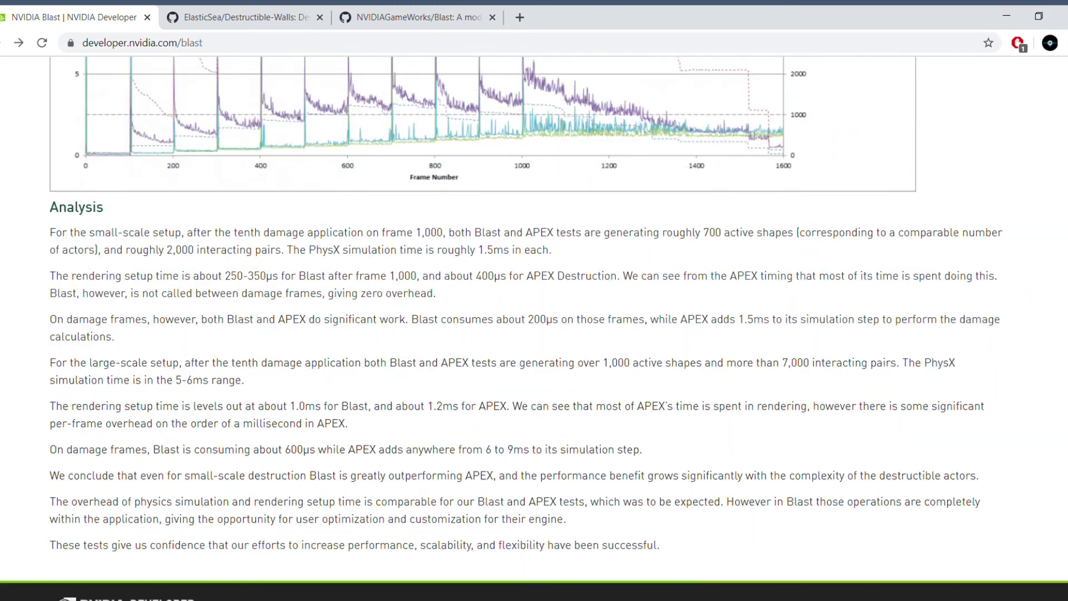
{"action": "scroll", "coordinate": [535, 328], "scroll_direction": "up", "scroll_amount": 20}
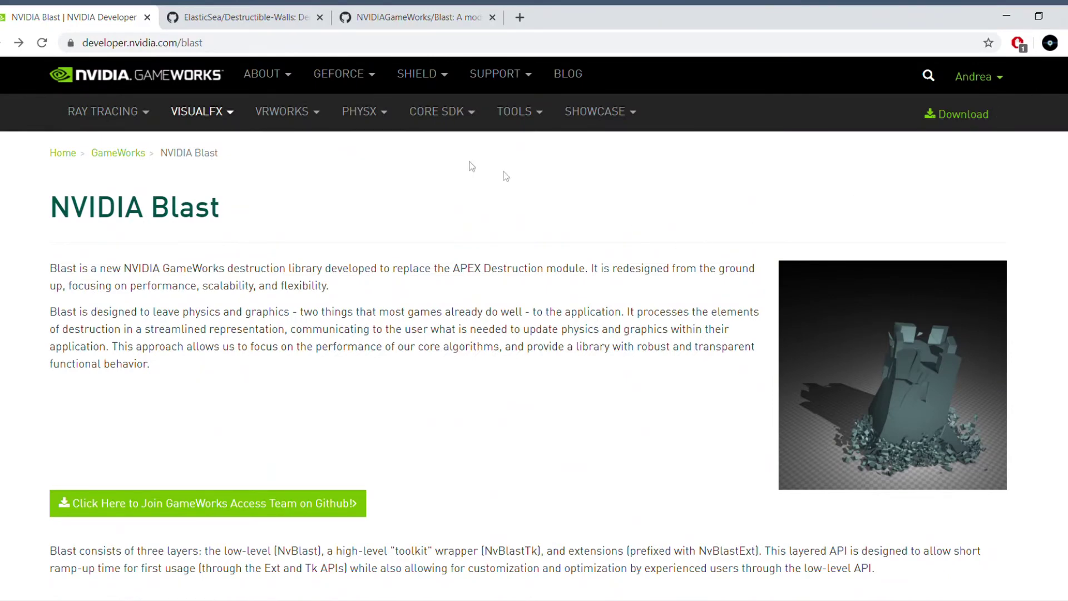
Switch to the ElasticSea/Destructible-Walls tab and scroll through the README on NVIDIA Blast mesh cutting
{"action": "left_click", "coordinate": [265, 22]}
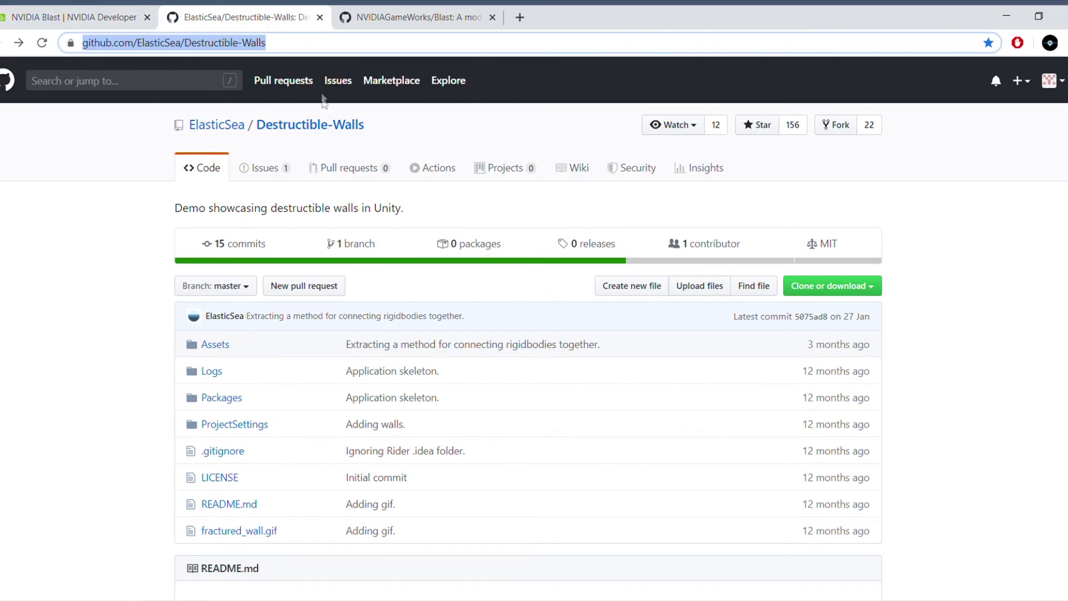
{"action": "left_click", "coordinate": [143, 150]}
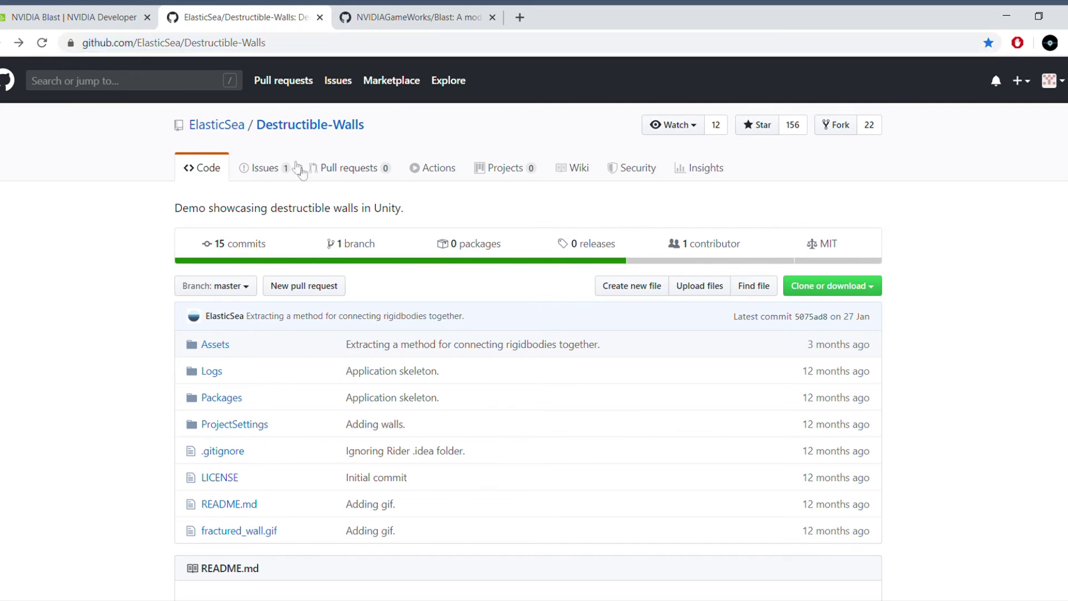
{"action": "scroll", "coordinate": [134, 278], "scroll_direction": "down", "scroll_amount": 8}
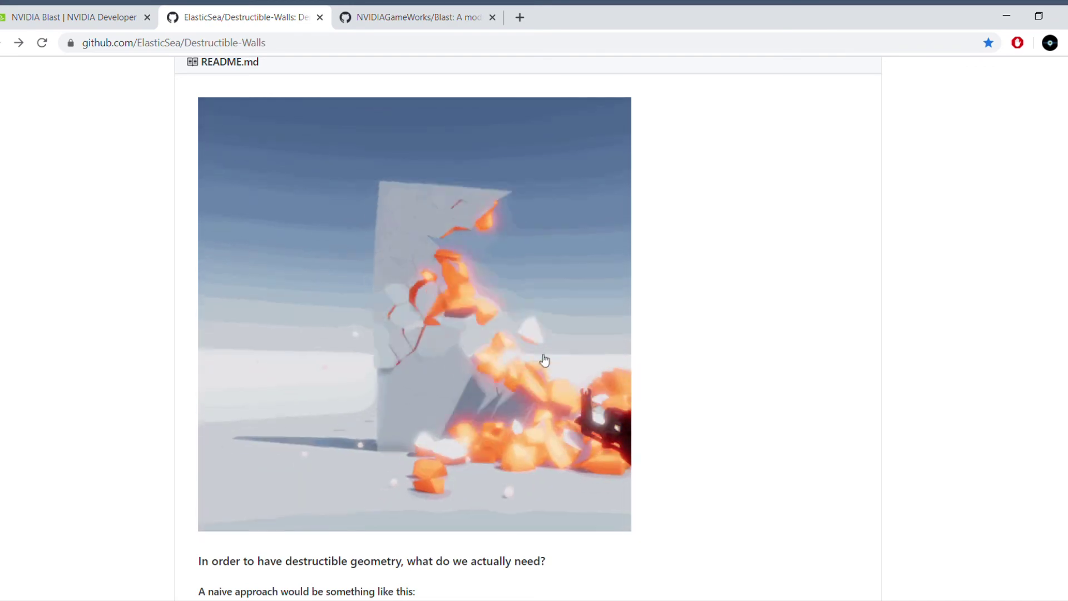
{"action": "scroll", "coordinate": [543, 363], "scroll_direction": "down", "scroll_amount": 4}
{"action": "scroll", "coordinate": [541, 362], "scroll_direction": "down", "scroll_amount": 1}
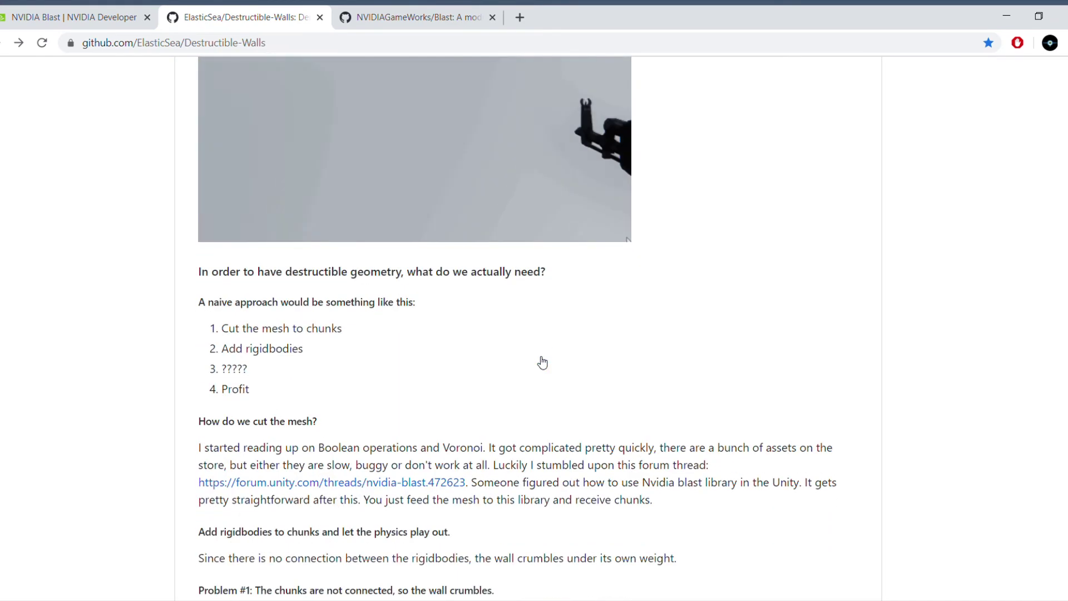
{"action": "scroll", "coordinate": [534, 362], "scroll_direction": "down", "scroll_amount": 3}
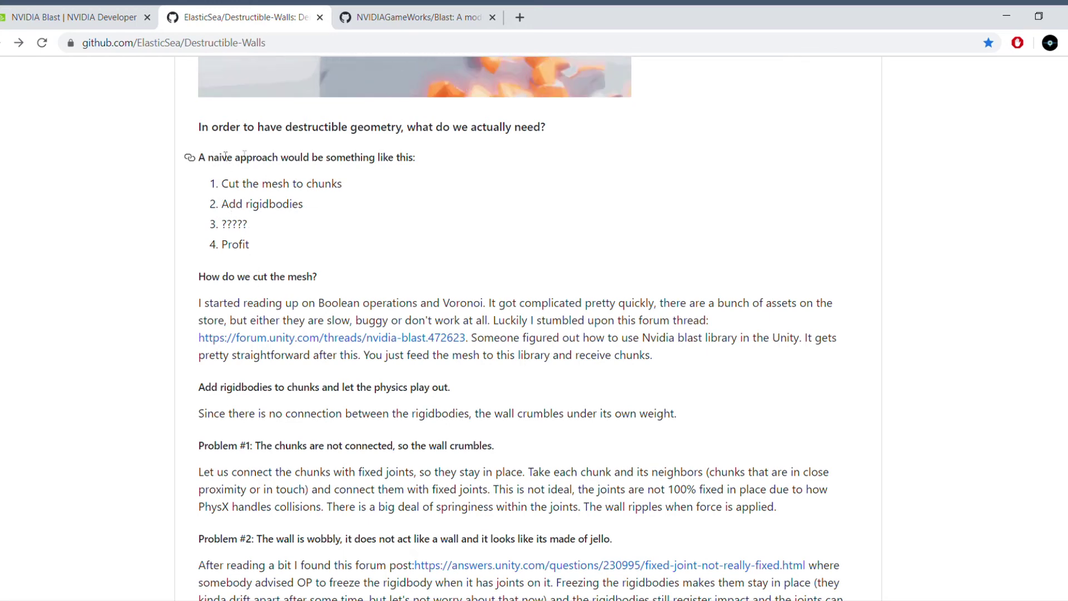
{"action": "scroll", "coordinate": [341, 284], "scroll_direction": "down", "scroll_amount": 1}
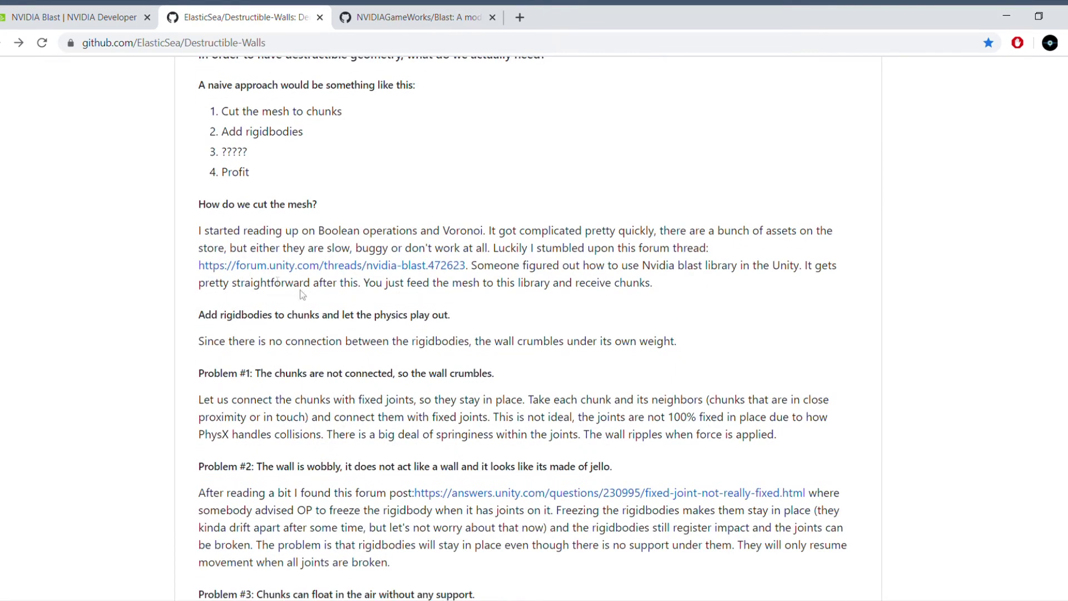
{"action": "scroll", "coordinate": [433, 280], "scroll_direction": "down", "scroll_amount": 1}
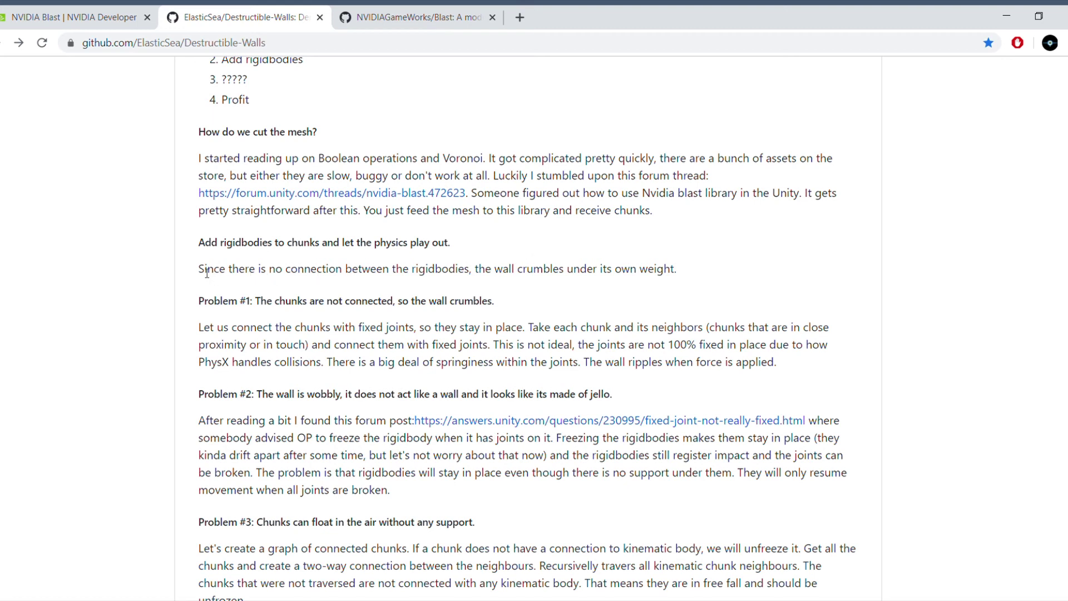
{"action": "left_click_drag", "start_coordinate": [200, 272], "coordinate": [632, 263]}
{"action": "left_click", "coordinate": [632, 263]}
{"action": "left_click_drag", "start_coordinate": [270, 272], "coordinate": [469, 274]}
{"action": "left_click", "coordinate": [472, 277]}
{"action": "scroll", "coordinate": [526, 287], "scroll_direction": "down", "scroll_amount": 1}
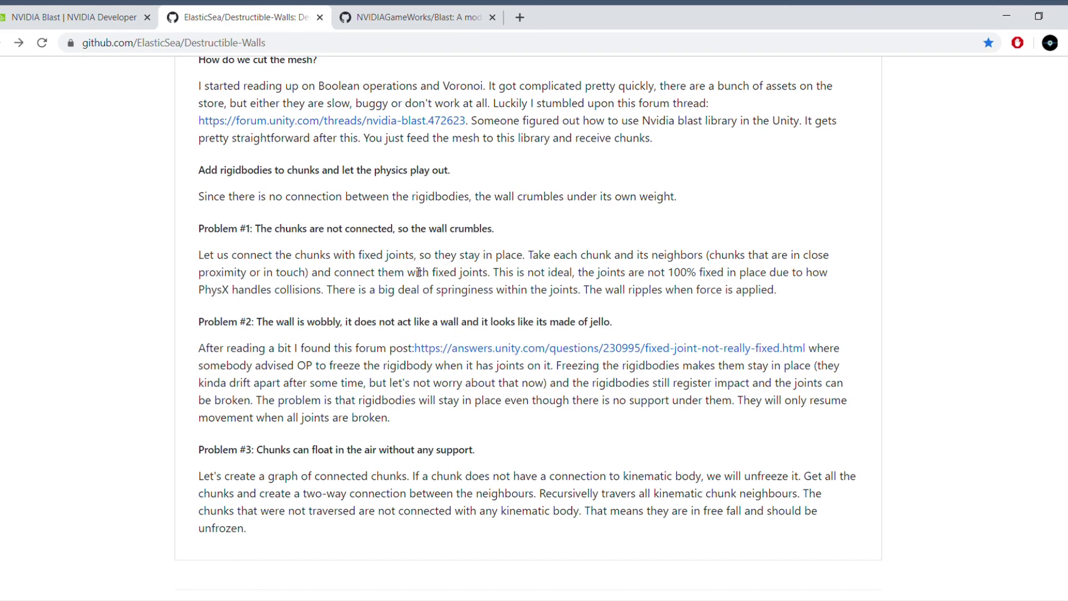
{"action": "scroll", "coordinate": [413, 300], "scroll_direction": "down", "scroll_amount": 1}
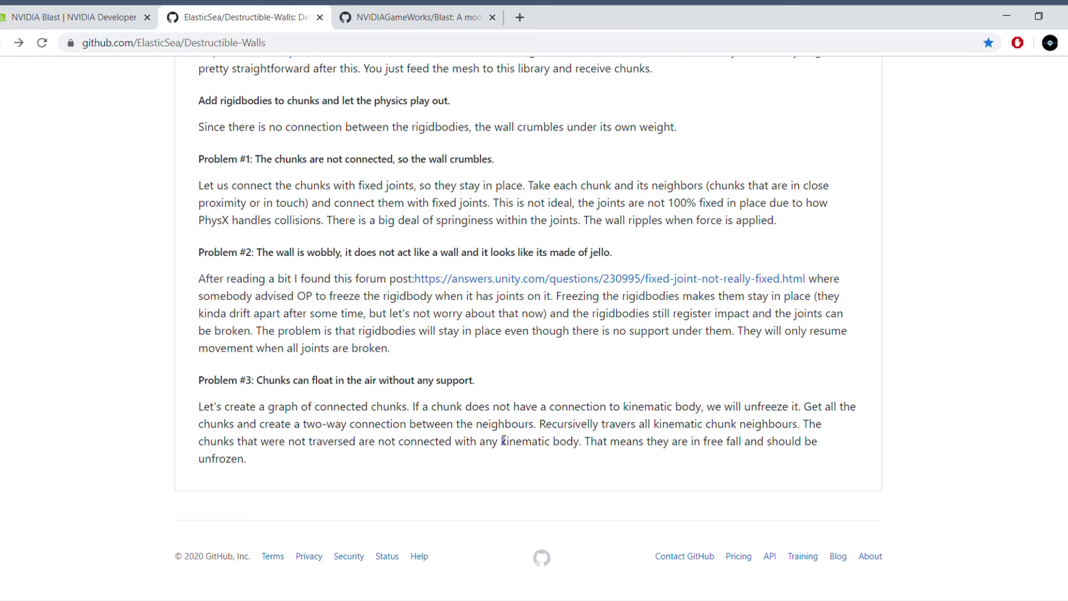
{"action": "scroll", "coordinate": [503, 440], "scroll_direction": "up", "scroll_amount": 1}
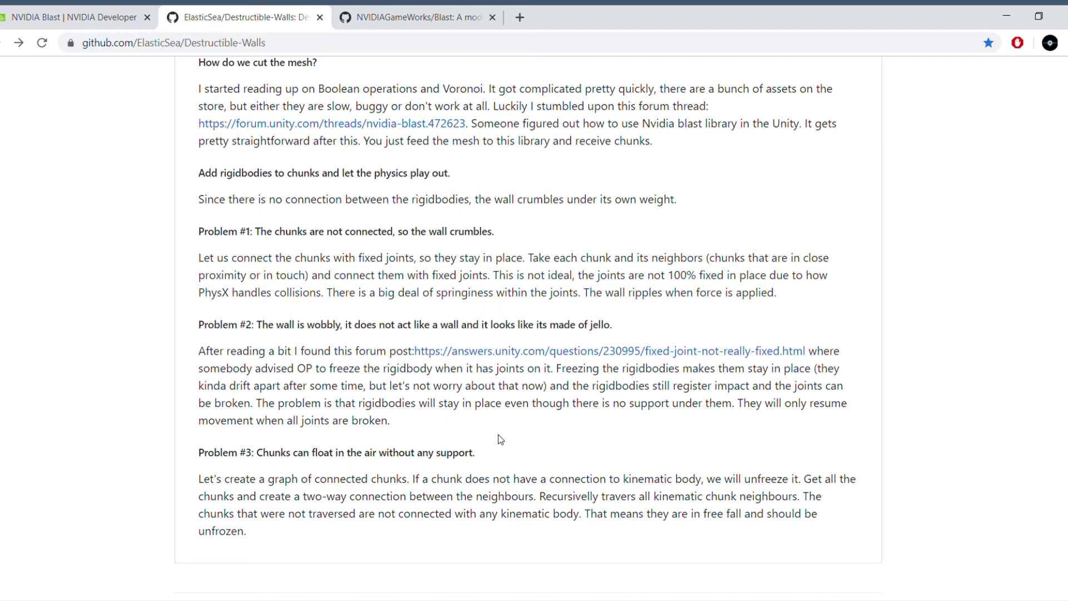
{"action": "scroll", "coordinate": [503, 440], "scroll_direction": "up", "scroll_amount": 1}
{"action": "scroll", "coordinate": [507, 440], "scroll_direction": "up", "scroll_amount": 1}
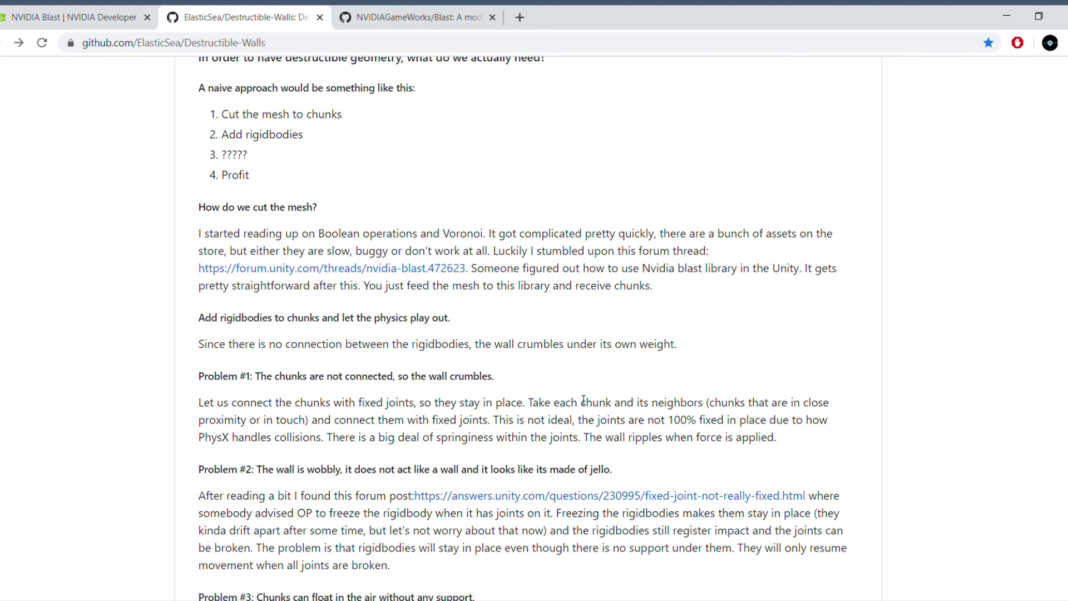
{"action": "scroll", "coordinate": [584, 400], "scroll_direction": "up", "scroll_amount": 6}
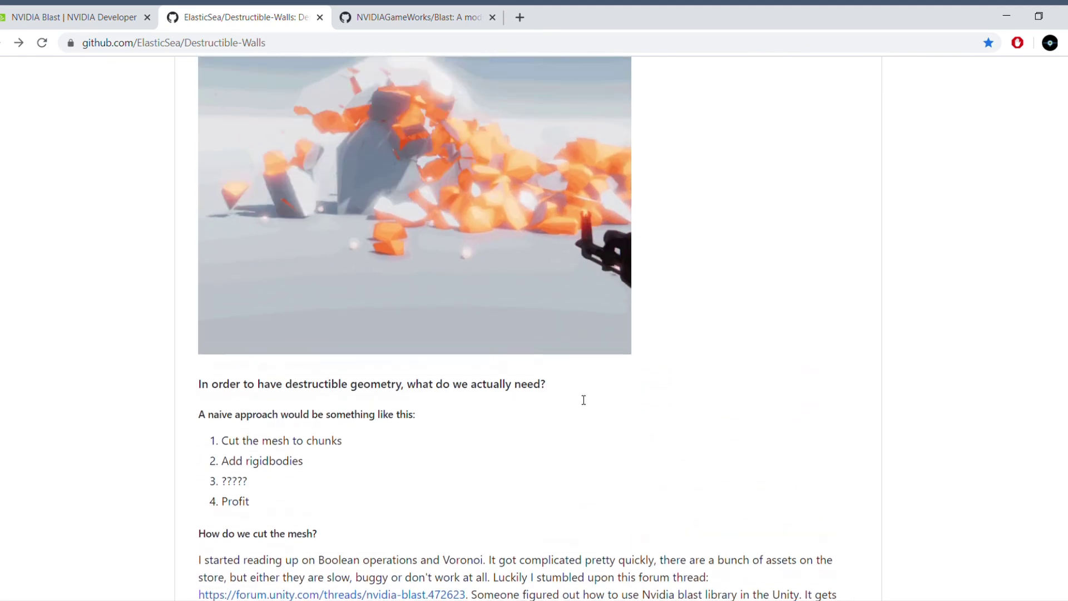
{"action": "scroll", "coordinate": [433, 196], "scroll_direction": "up", "scroll_amount": 1}
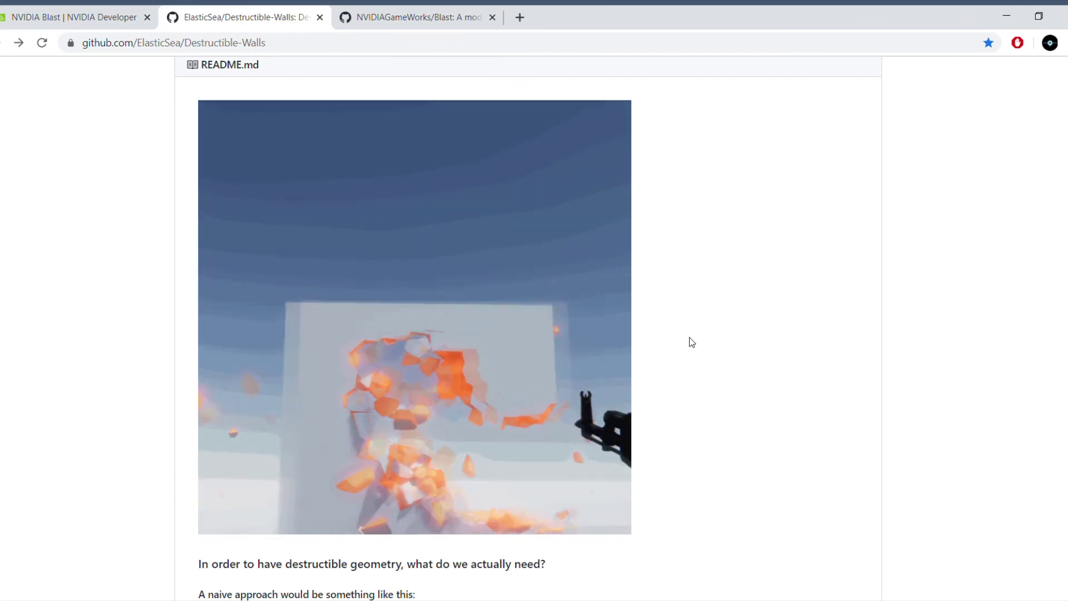
{"action": "scroll", "coordinate": [738, 349], "scroll_direction": "up", "scroll_amount": 10}
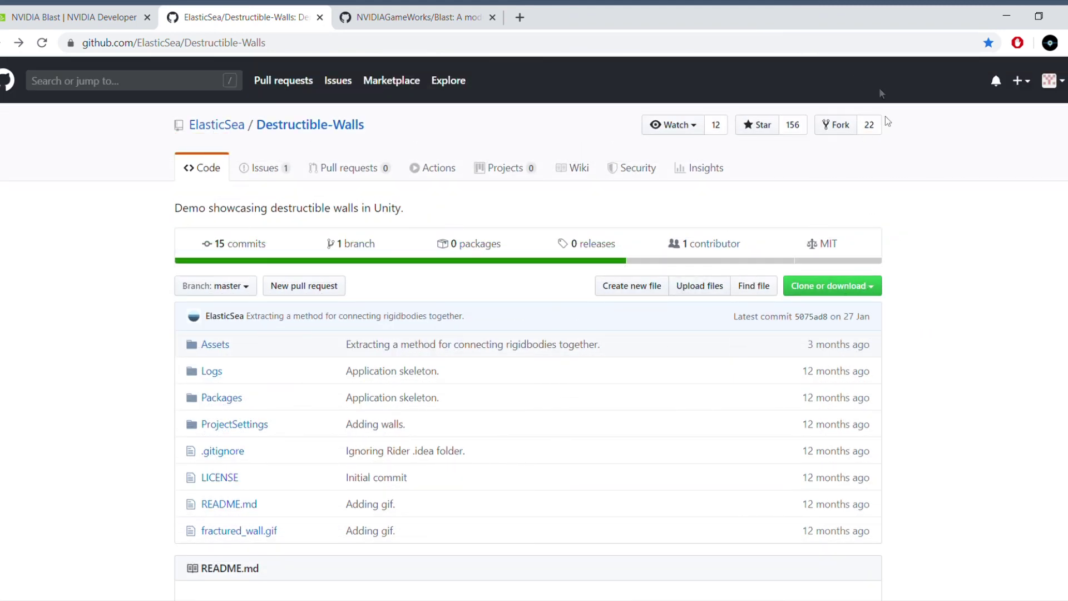
Choose Download ZIP under Clone or download to save the 855 kB archive
{"action": "left_click", "coordinate": [879, 291]}
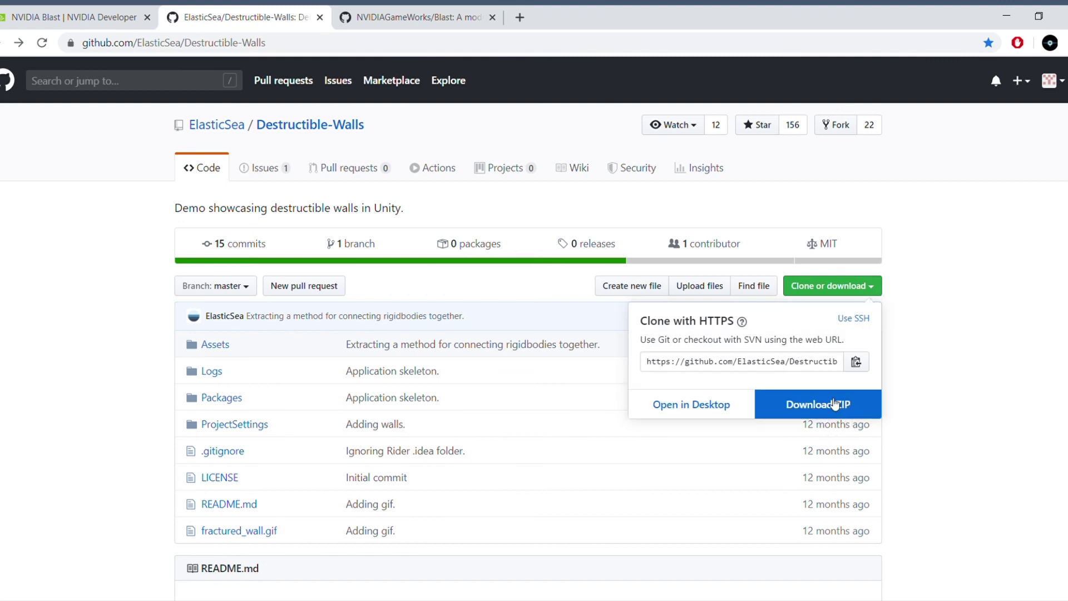
{"action": "left_click", "coordinate": [835, 404]}
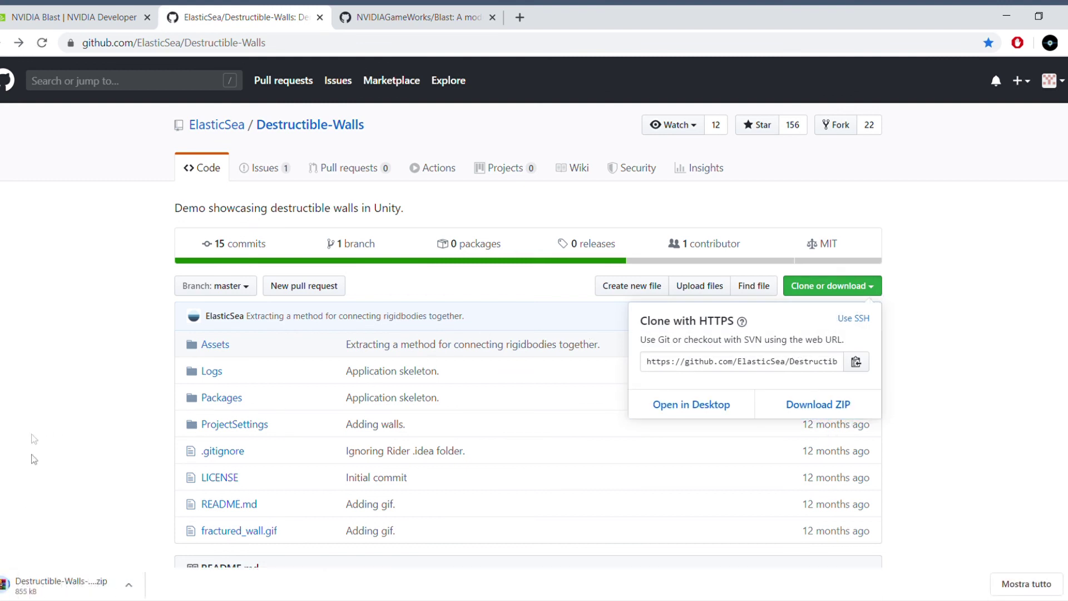